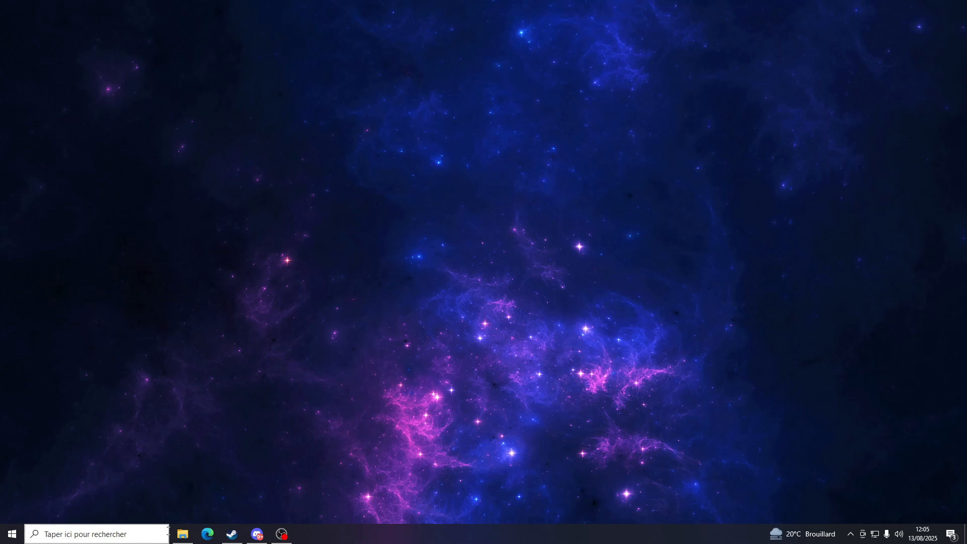
Step: Search the computer for "db br" and launch DB Browser for SQLite
{"action": "left_click", "coordinate": [124, 535]}
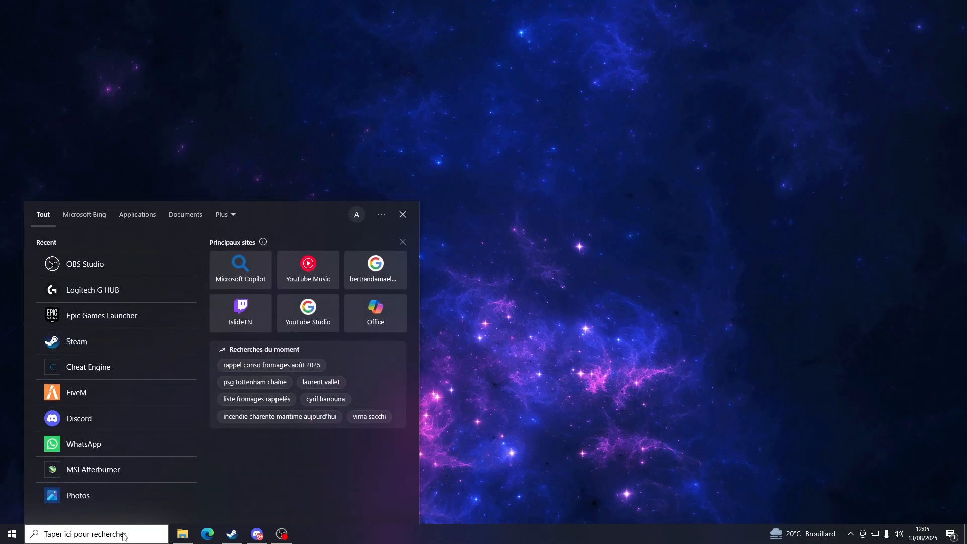
{"action": "type", "text": "dbe"}
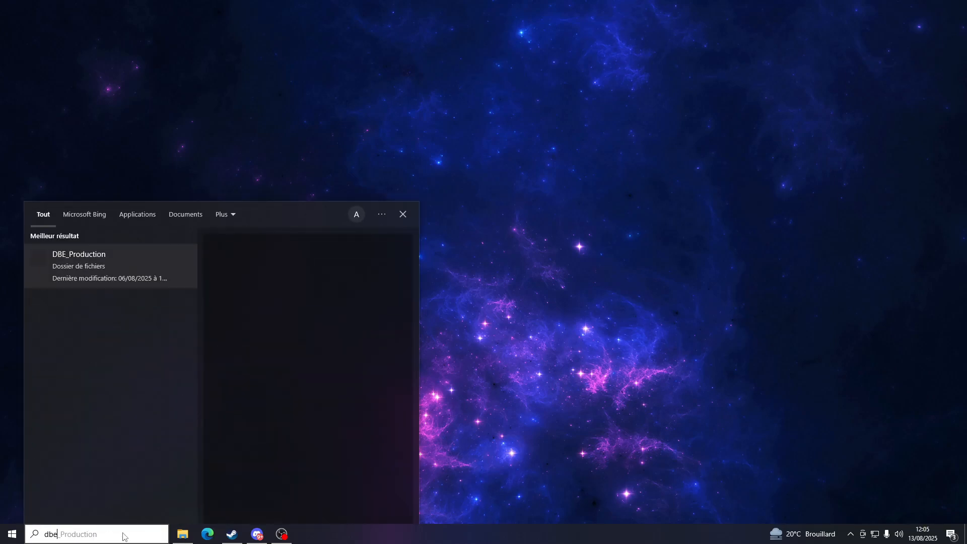
{"action": "key", "text": "BackSpace"}
{"action": "type", "text": "z"}
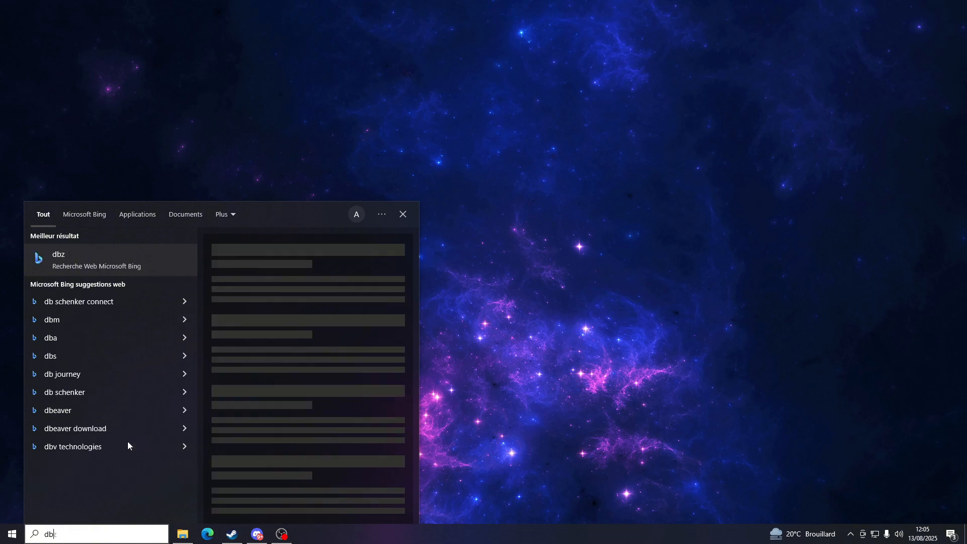
{"action": "key", "text": "BackSpace"}
{"action": "type", "text": "bro"}
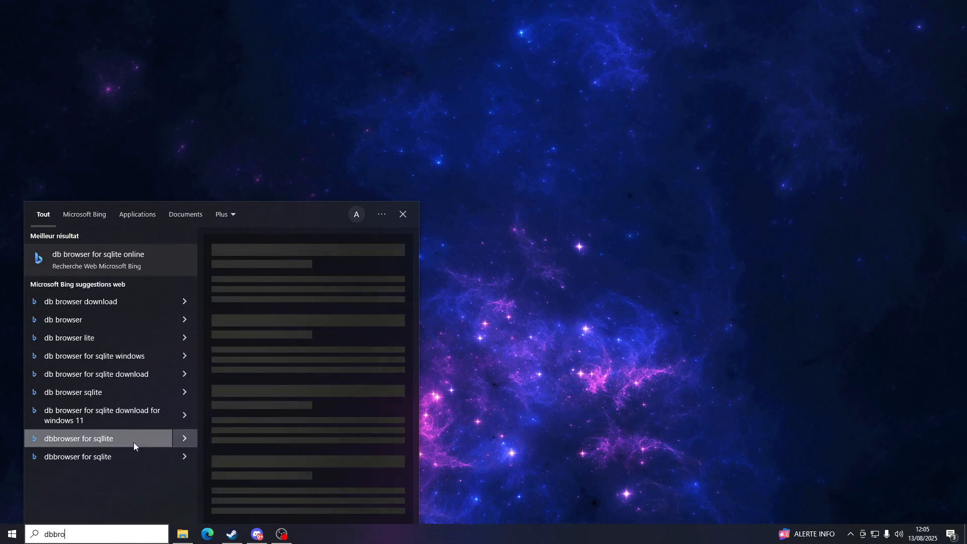
{"action": "type", "text": "ser"}
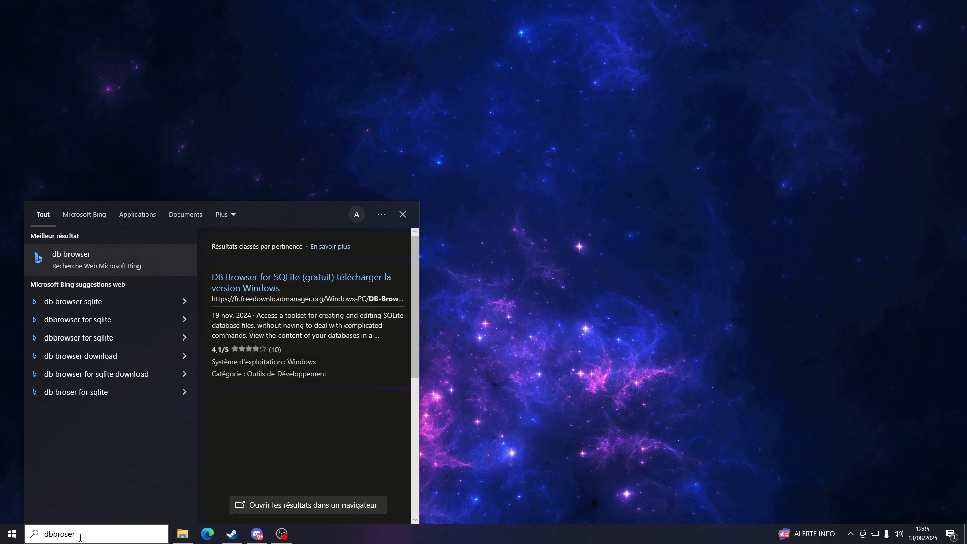
{"action": "key", "text": "BackSpace"}
{"action": "key", "text": "BackSpace"}
{"action": "key", "text": "BackSpace"}
{"action": "key", "text": "BackSpace"}
{"action": "key", "text": "BackSpace"}
{"action": "key", "text": "BackSpace"}
{"action": "key", "text": "BackSpace"}
{"action": "key", "text": "BackSpace"}
{"action": "type", "text": "db "}
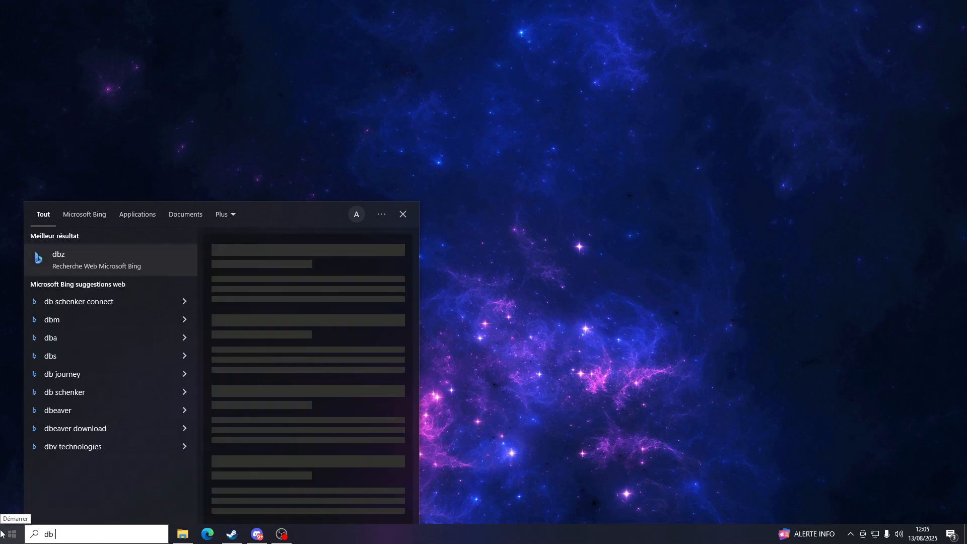
{"action": "type", "text": "br"}
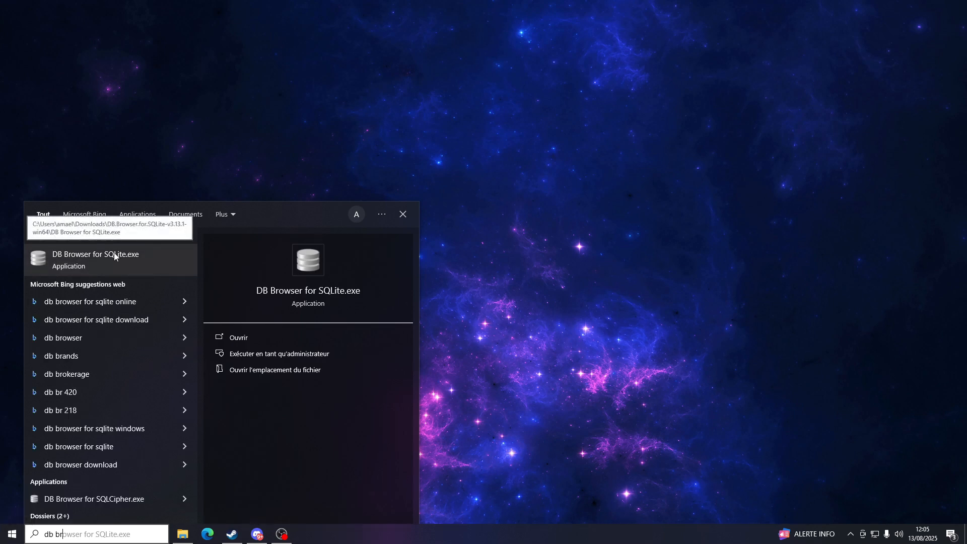
{"action": "left_click", "coordinate": [83, 273]}
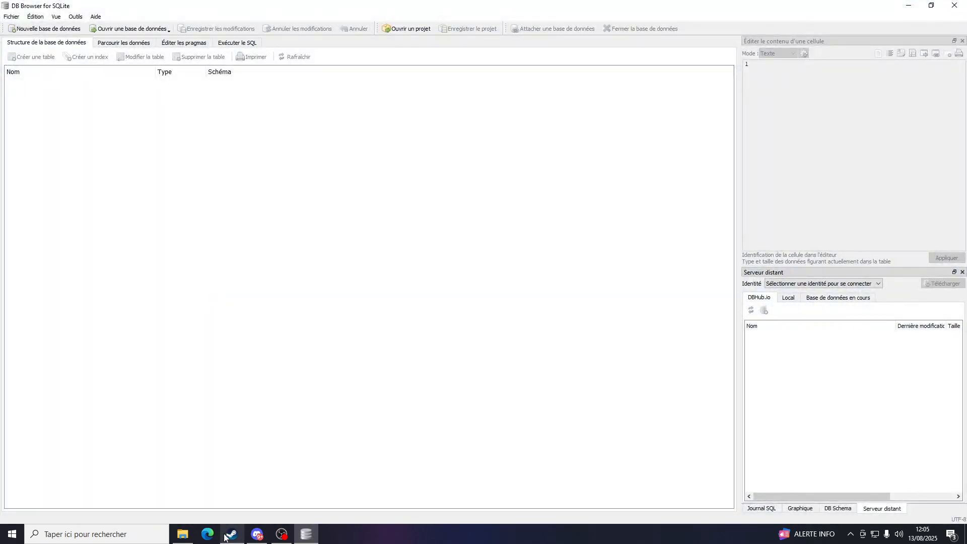
Step: Open the database file life (3) from the Documents folder in DB Browser for SQLite and clear the file window away
{"action": "mouse_move", "coordinate": [182, 534]}
{"action": "left_click", "coordinate": [157, 478]}
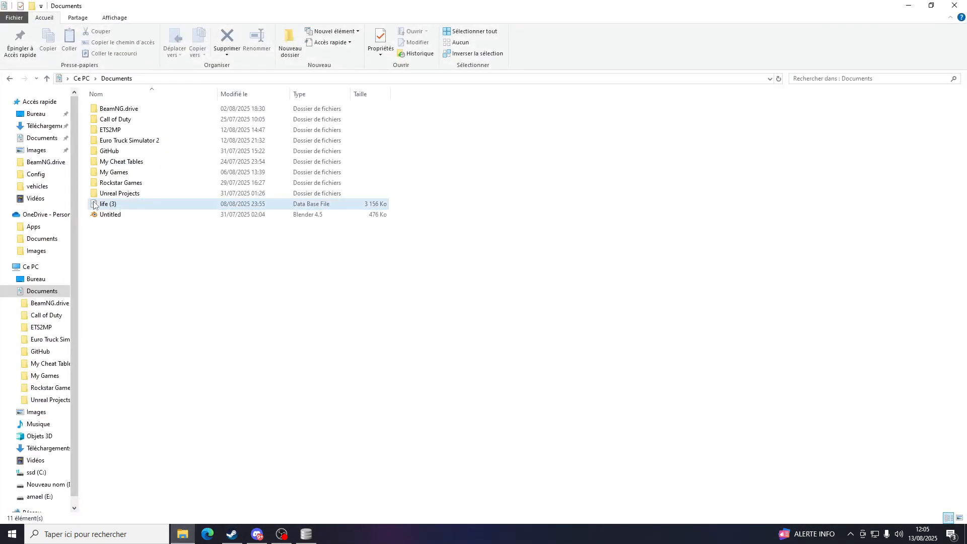
{"action": "left_click_drag", "start_coordinate": [437, 6], "coordinate": [719, 55]}
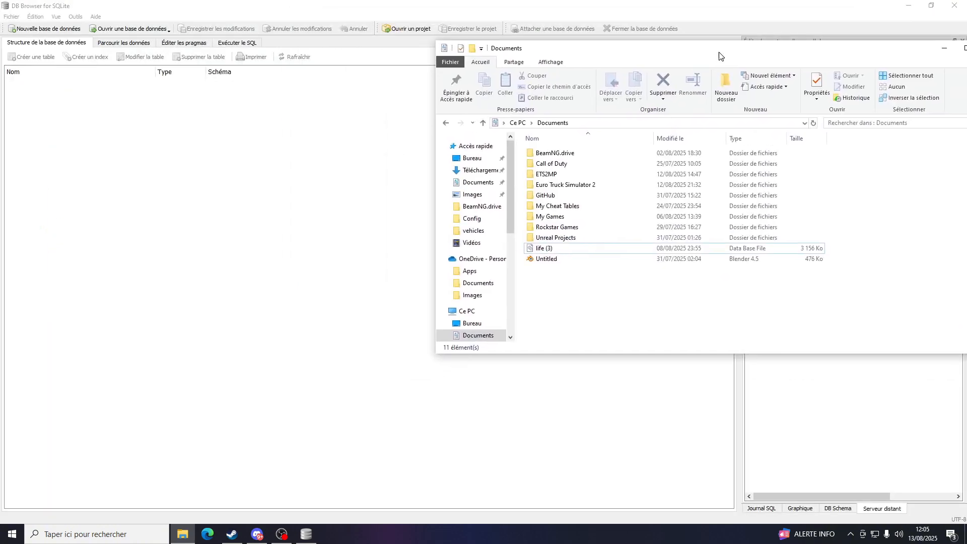
{"action": "left_click_drag", "start_coordinate": [535, 250], "coordinate": [146, 196]}
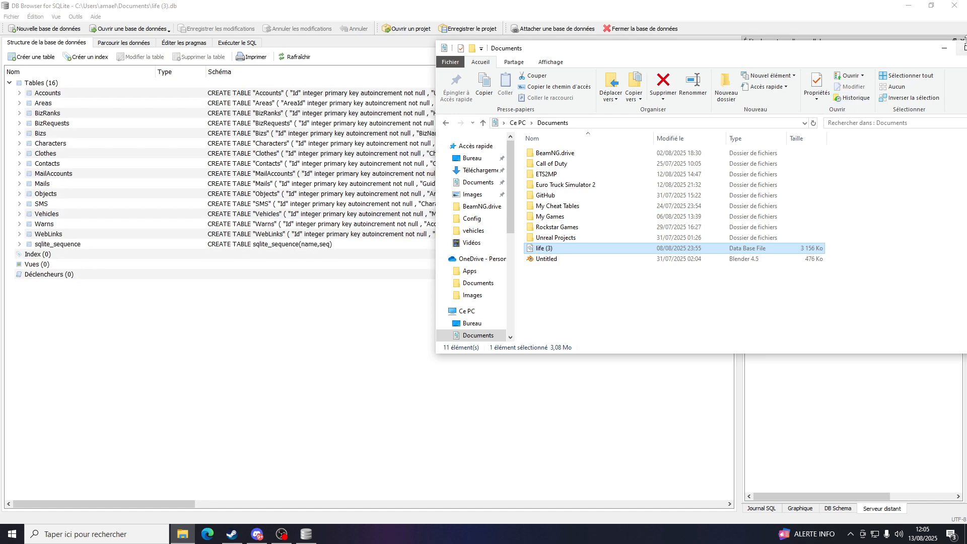
{"action": "left_click_drag", "start_coordinate": [944, 51], "coordinate": [696, 44]}
{"action": "left_click", "coordinate": [693, 41]}
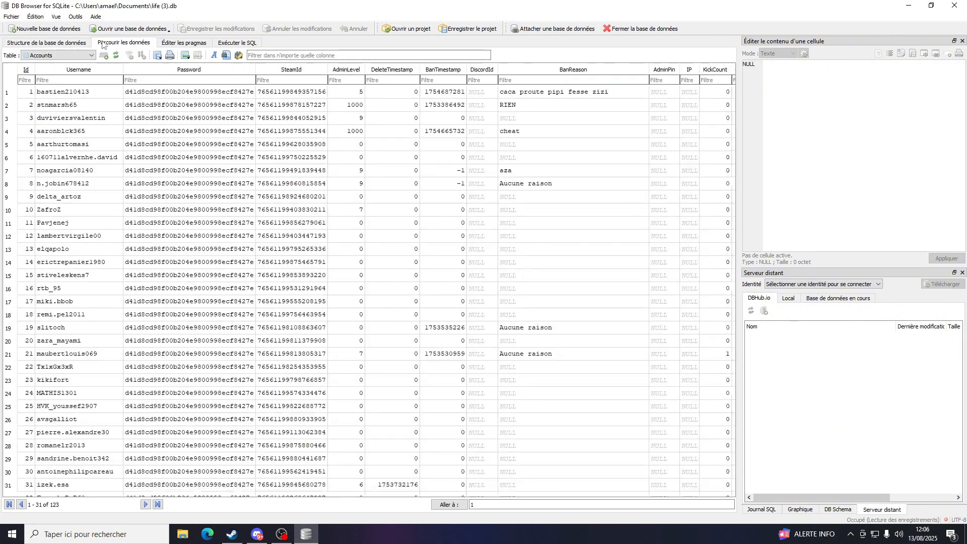
Step: Display the data of the Accounts table and look through its records from first to last
{"action": "left_click", "coordinate": [102, 43]}
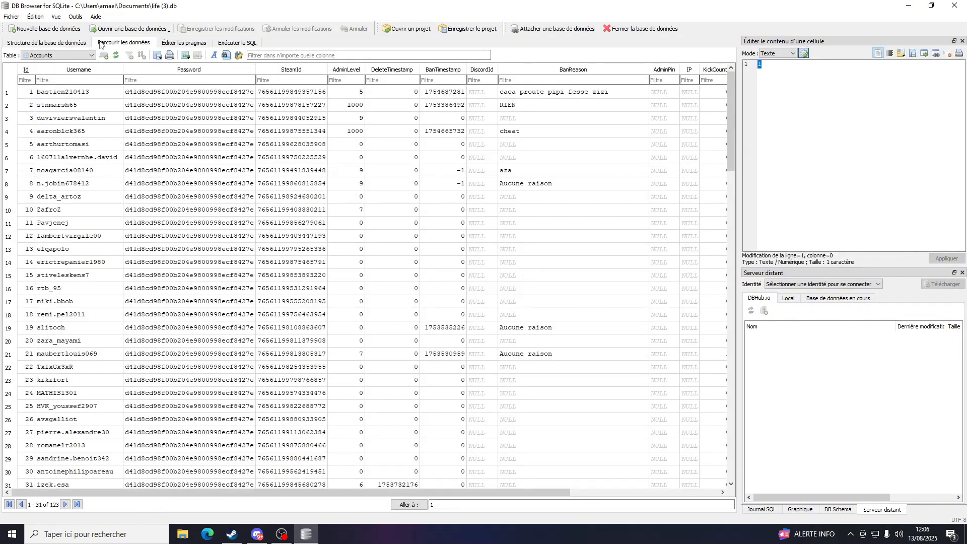
{"action": "scroll", "coordinate": [106, 171], "scroll_direction": "down", "scroll_amount": 14}
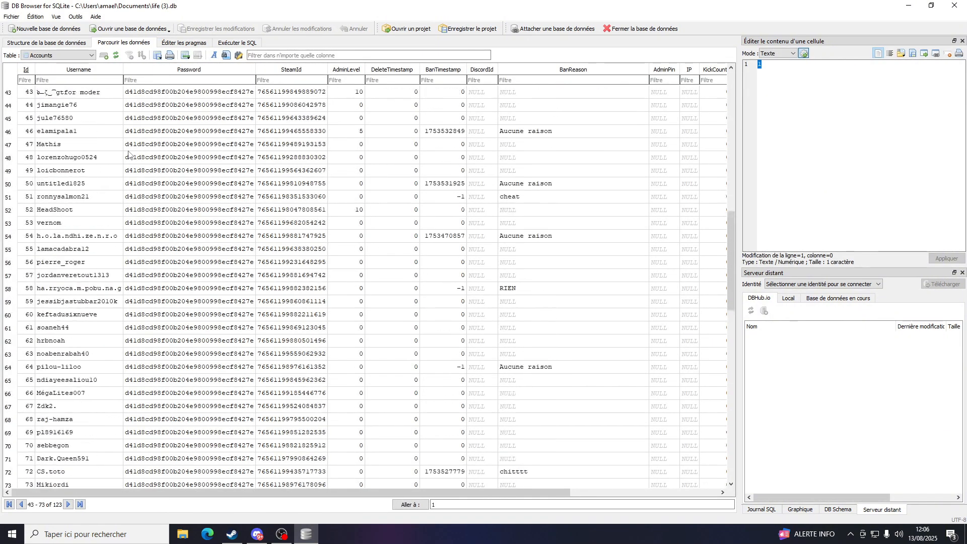
{"action": "scroll", "coordinate": [128, 155], "scroll_direction": "down", "scroll_amount": 14}
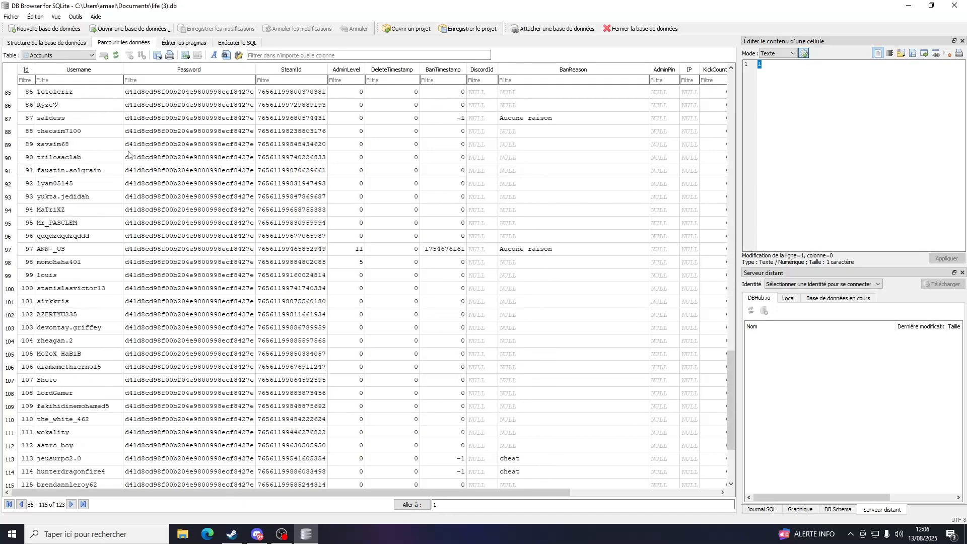
{"action": "scroll", "coordinate": [128, 154], "scroll_direction": "down", "scroll_amount": 3}
{"action": "scroll", "coordinate": [113, 236], "scroll_direction": "up", "scroll_amount": 15}
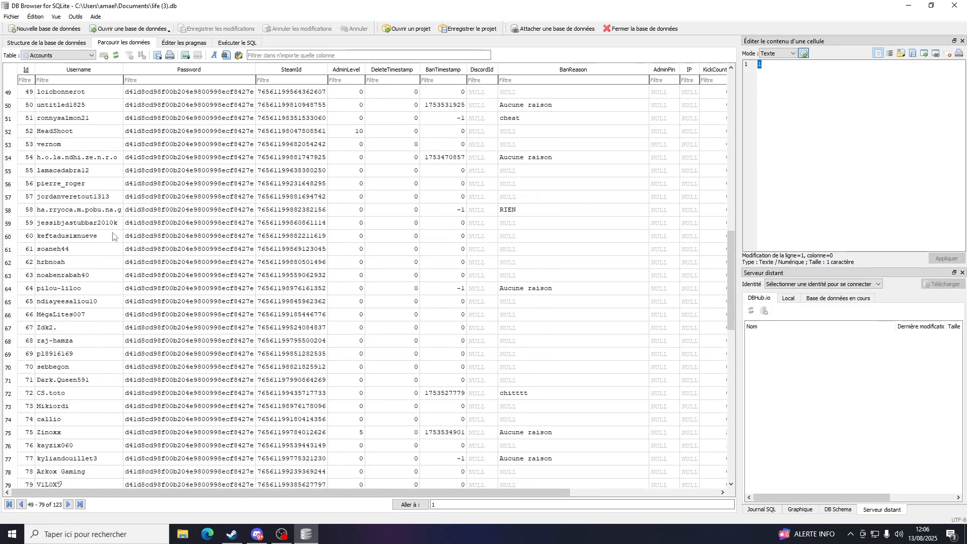
{"action": "scroll", "coordinate": [113, 236], "scroll_direction": "up", "scroll_amount": 16}
Step: View the contents of the Areas, BizRanks, BizRequests and Bizs tables in turn
{"action": "left_click", "coordinate": [65, 55]}
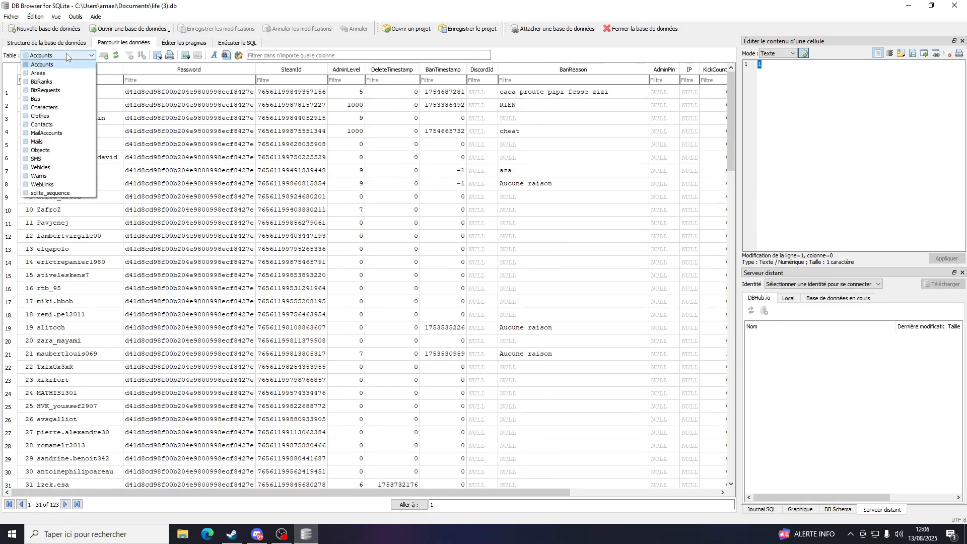
{"action": "left_click", "coordinate": [46, 74]}
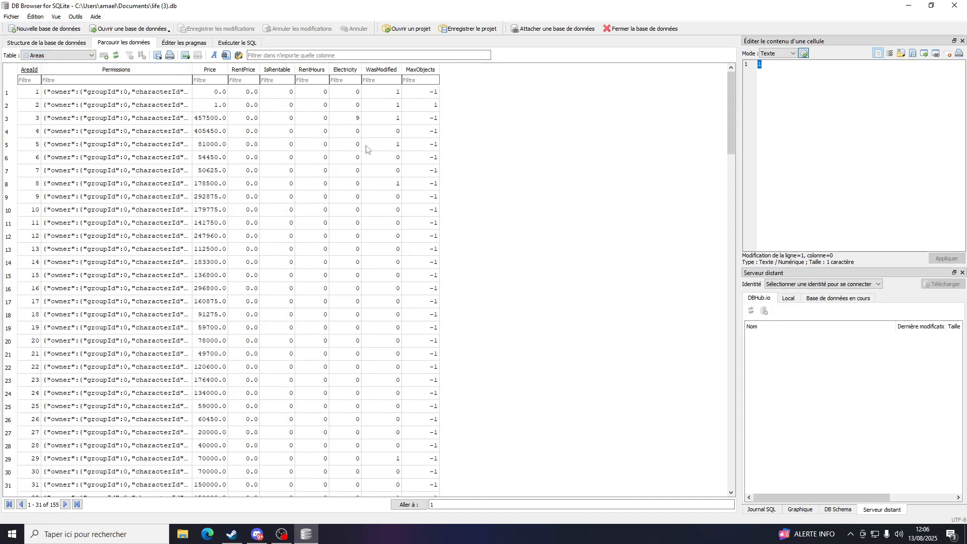
{"action": "left_click", "coordinate": [80, 56]}
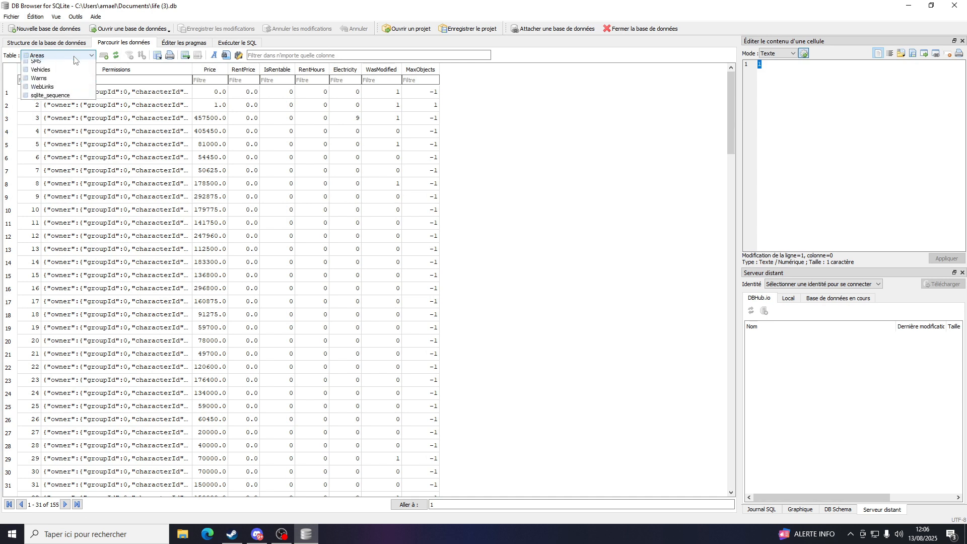
{"action": "left_click", "coordinate": [67, 81]}
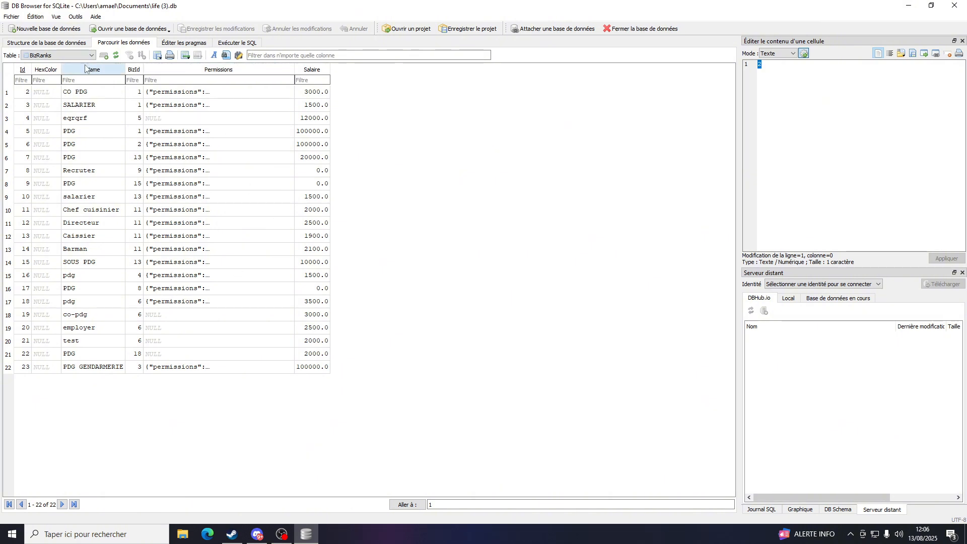
{"action": "left_click", "coordinate": [70, 55]}
{"action": "left_click", "coordinate": [67, 90]}
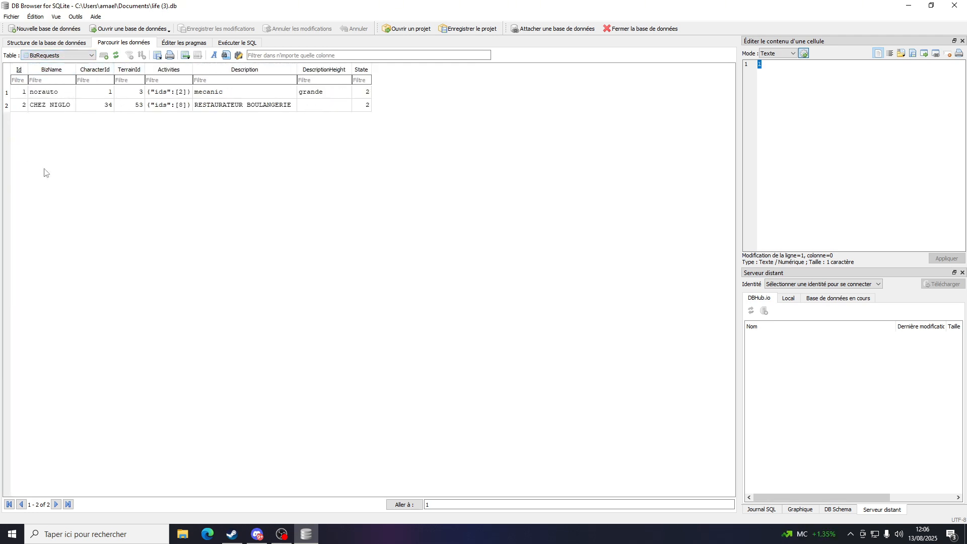
{"action": "left_click", "coordinate": [66, 56]}
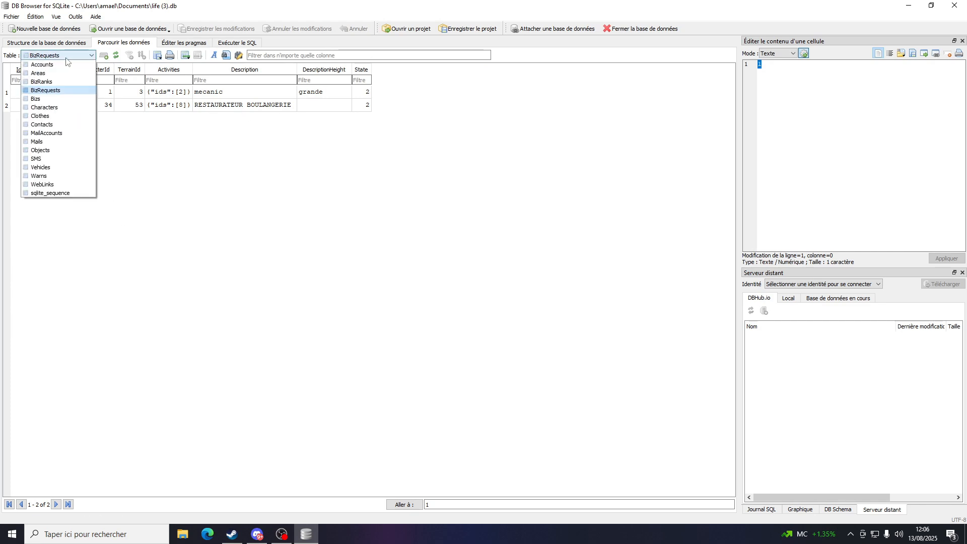
{"action": "left_click", "coordinate": [70, 100]}
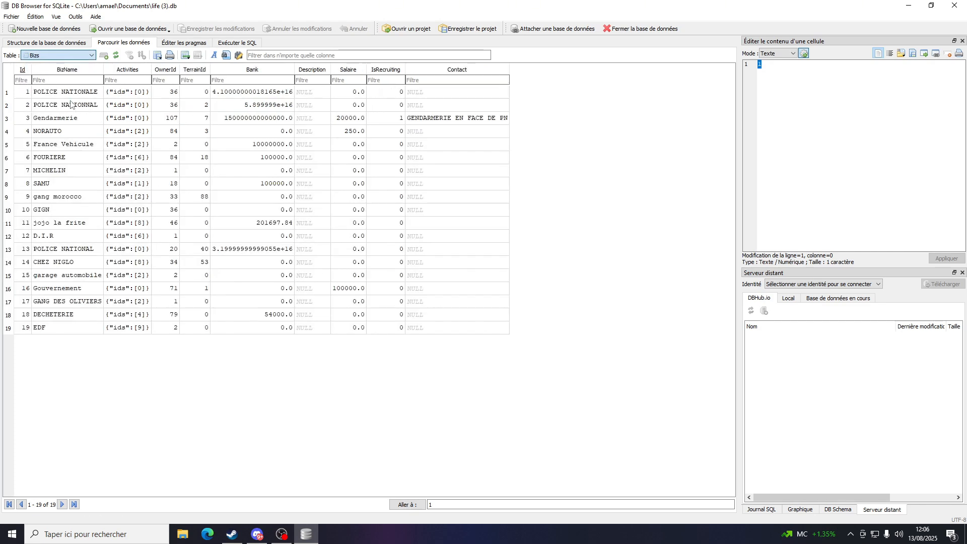
Step: Display the Characters table and look through its records down to the last one
{"action": "left_click", "coordinate": [65, 56]}
{"action": "left_click", "coordinate": [69, 99]}
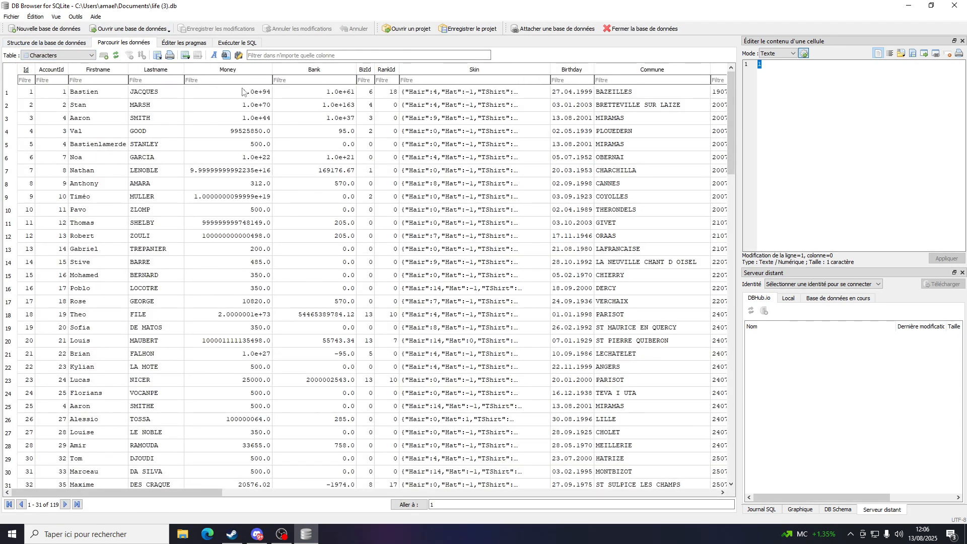
{"action": "scroll", "coordinate": [195, 126], "scroll_direction": "down", "scroll_amount": 20}
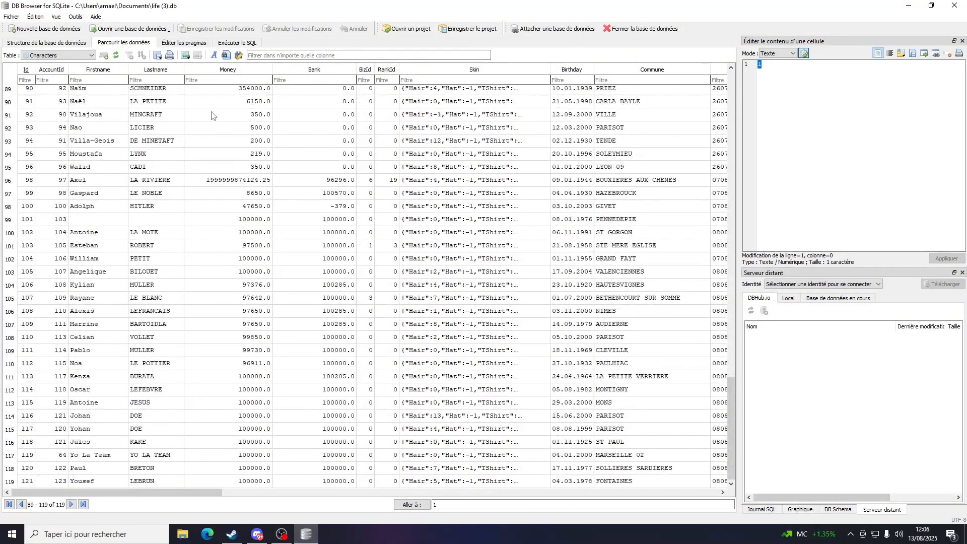
{"action": "scroll", "coordinate": [113, 173], "scroll_direction": "up", "scroll_amount": 15}
{"action": "scroll", "coordinate": [113, 173], "scroll_direction": "up", "scroll_amount": 6}
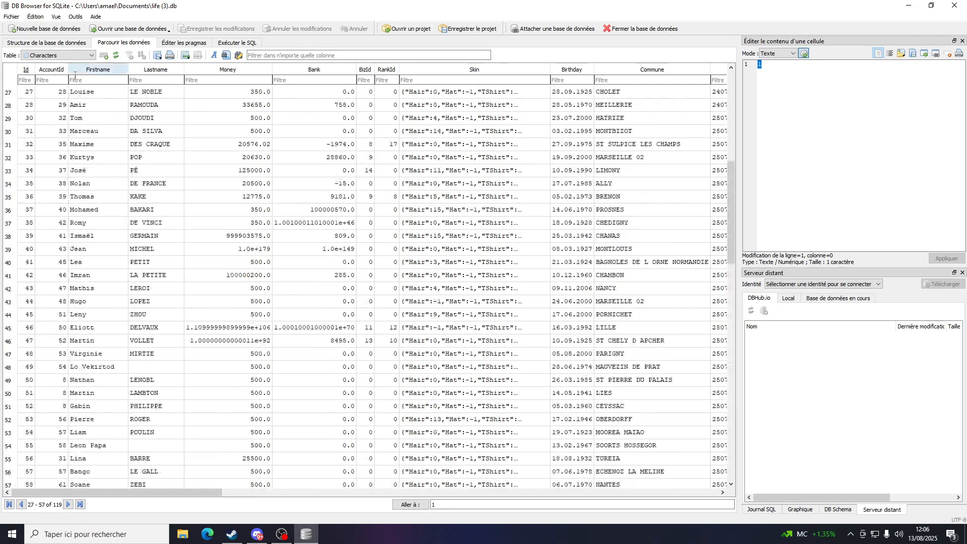
Step: Return to the Accounts table and skim its whole list of records
{"action": "left_click", "coordinate": [70, 56]}
{"action": "left_click", "coordinate": [42, 64]}
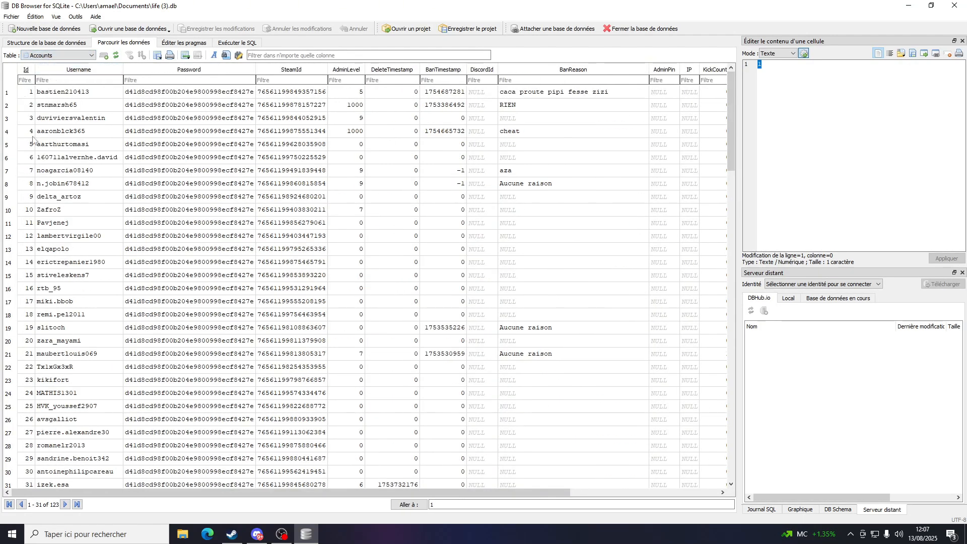
{"action": "scroll", "coordinate": [107, 173], "scroll_direction": "down", "scroll_amount": 20}
{"action": "scroll", "coordinate": [107, 173], "scroll_direction": "up", "scroll_amount": 20}
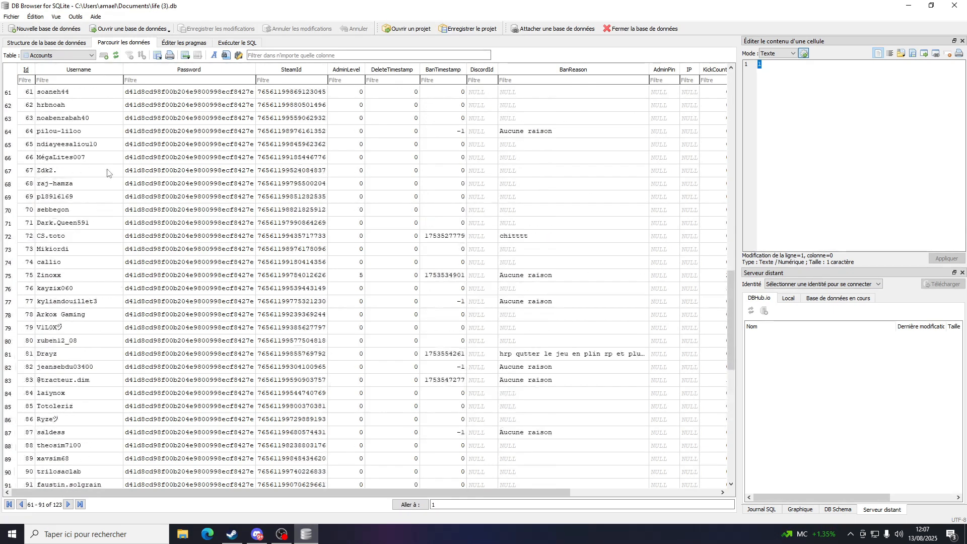
Step: In the Characters table, set the PermisPoints value of the first record to 12
{"action": "left_click", "coordinate": [81, 53]}
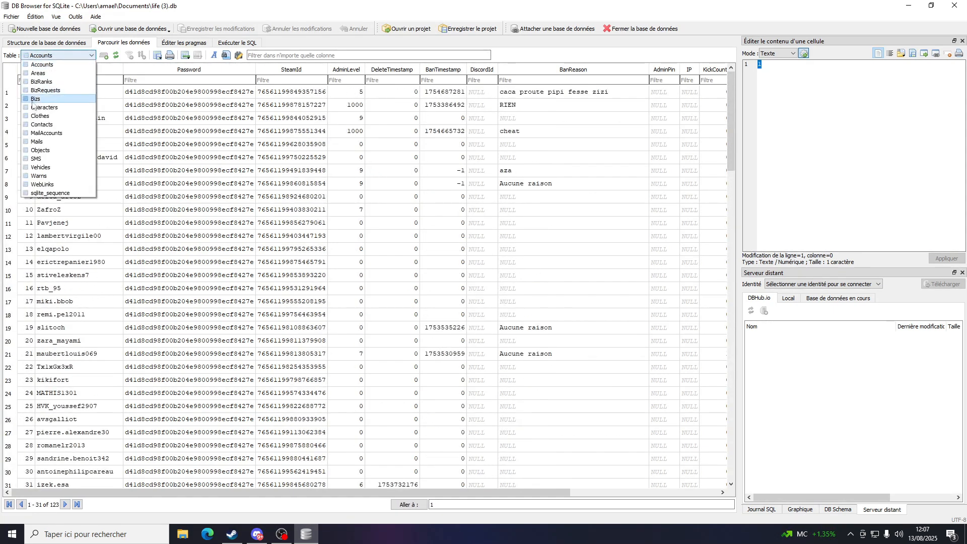
{"action": "left_click", "coordinate": [57, 107]}
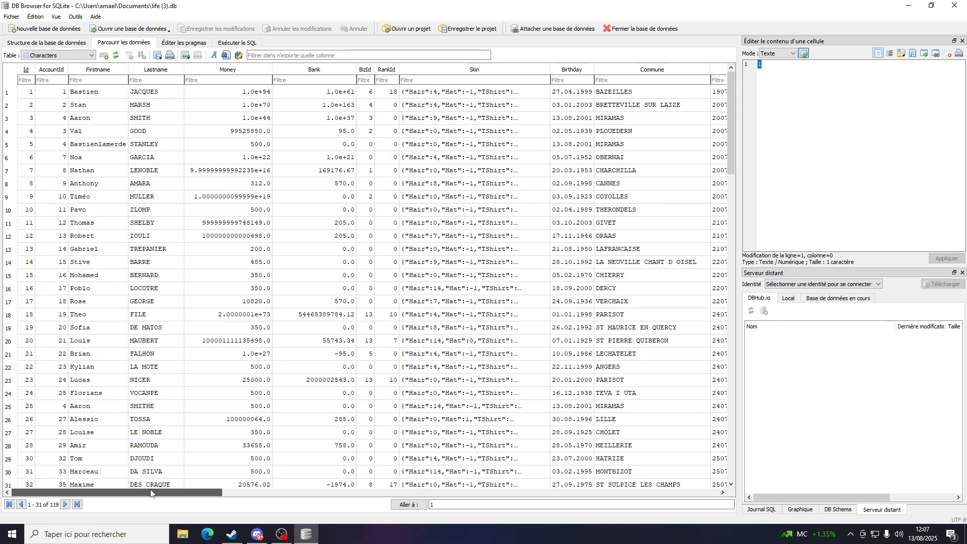
{"action": "left_click_drag", "start_coordinate": [151, 489], "coordinate": [479, 484]}
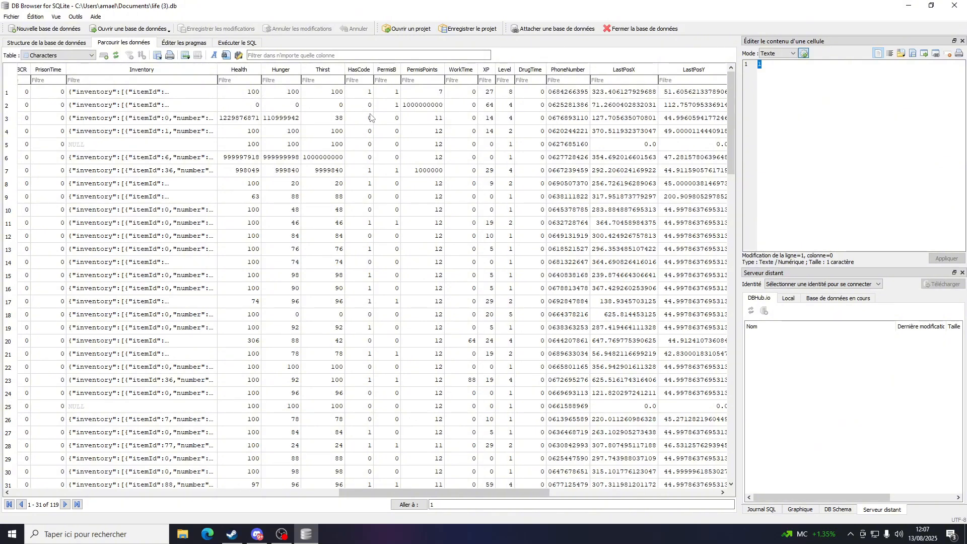
{"action": "left_click", "coordinate": [441, 95]}
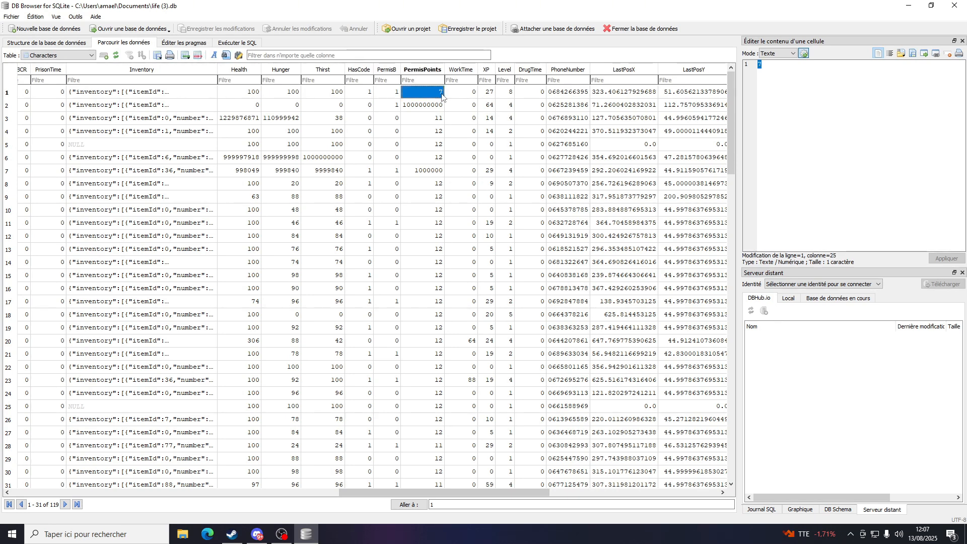
{"action": "type", "text": "012"}
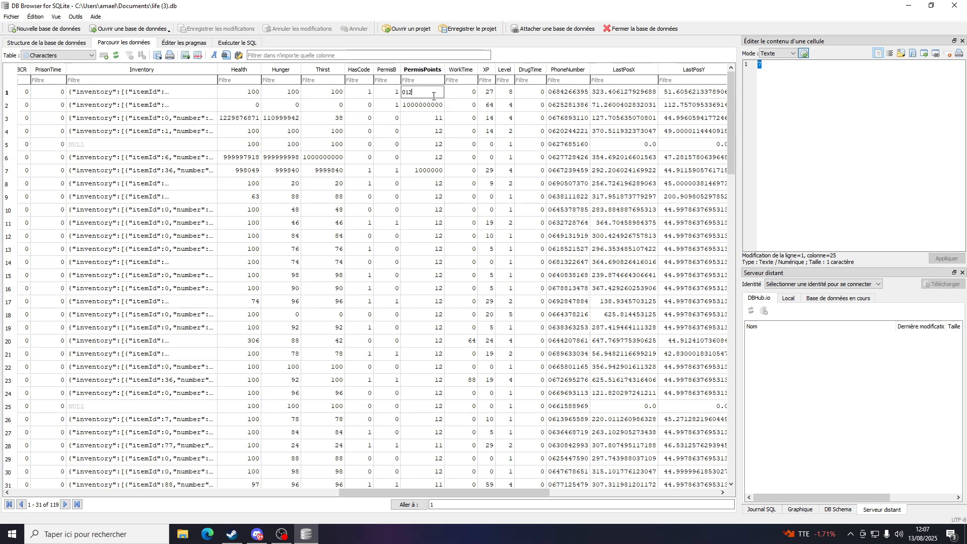
{"action": "key", "text": "BackSpace"}
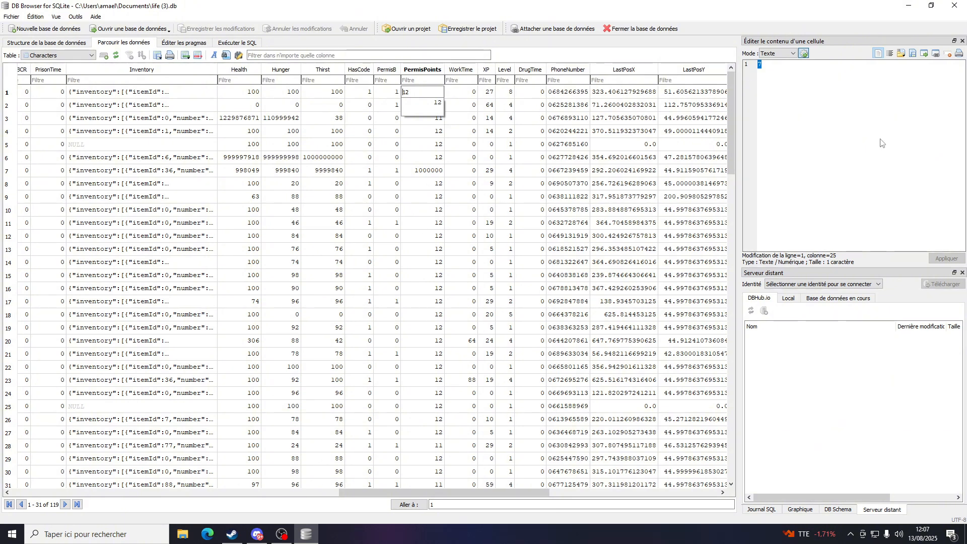
{"action": "key", "text": "Return"}
{"action": "left_click", "coordinate": [499, 92]}
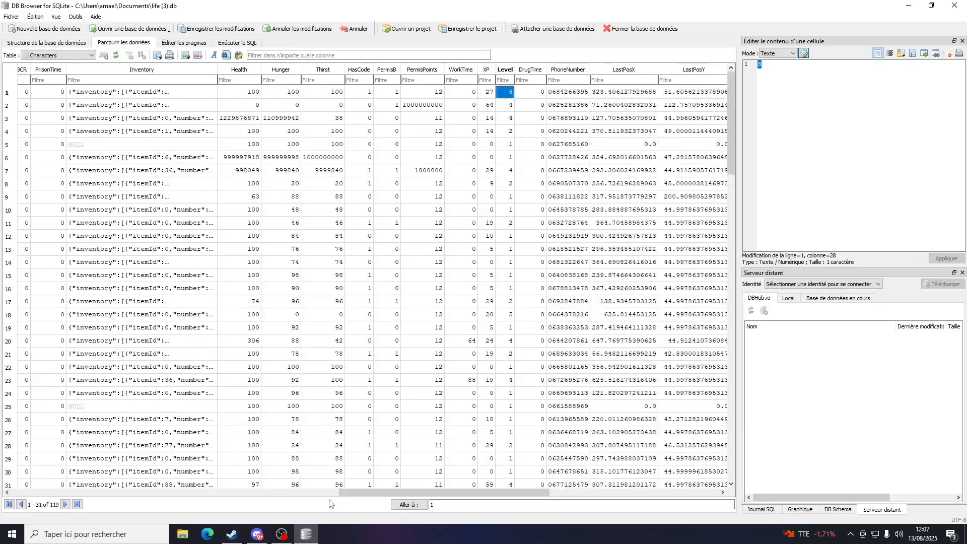
Step: Switch from the Characters table to the Accounts table and examine its ban, kick and admin columns
{"action": "left_click_drag", "start_coordinate": [415, 493], "coordinate": [5, 440]}
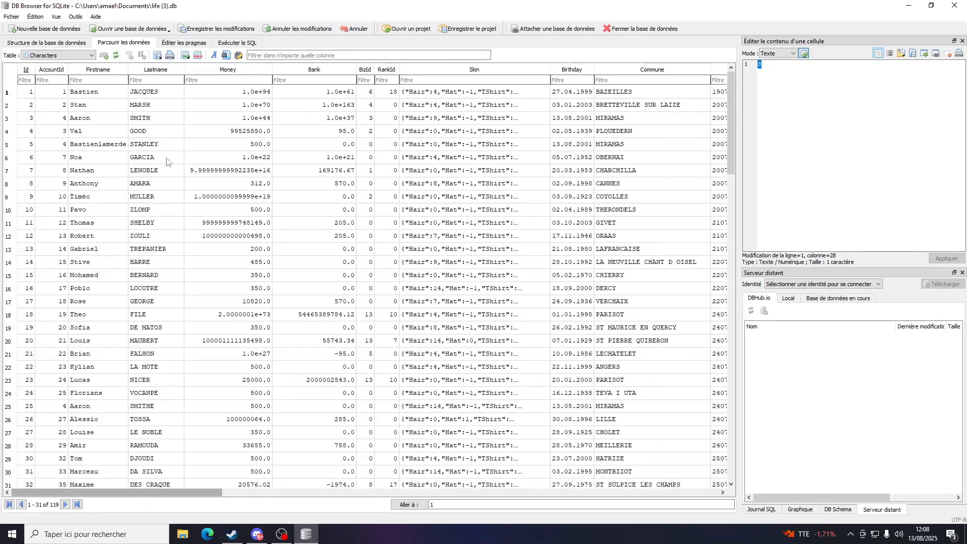
{"action": "left_click", "coordinate": [54, 56]}
{"action": "left_click", "coordinate": [54, 56]}
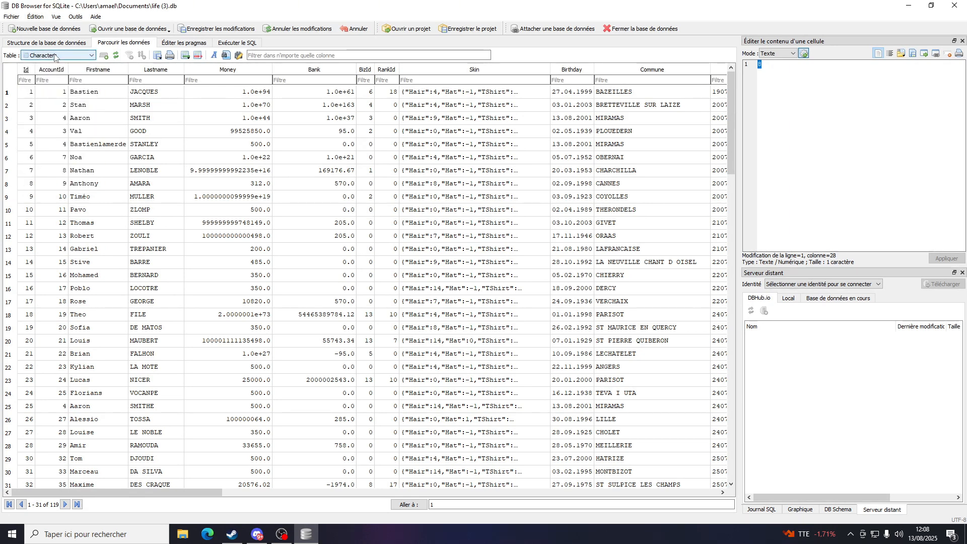
{"action": "left_click", "coordinate": [55, 56]}
{"action": "left_click", "coordinate": [61, 64]}
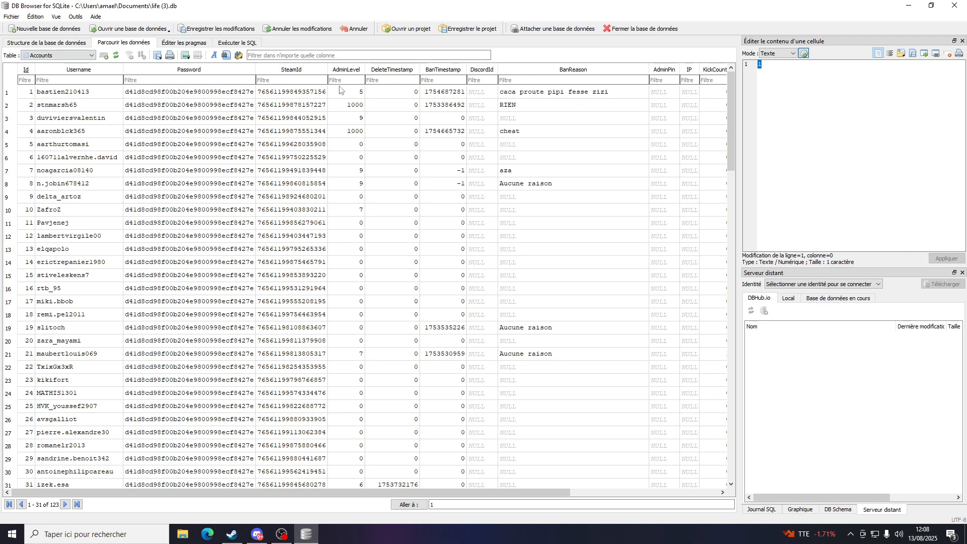
{"action": "left_click_drag", "start_coordinate": [172, 494], "coordinate": [321, 494]}
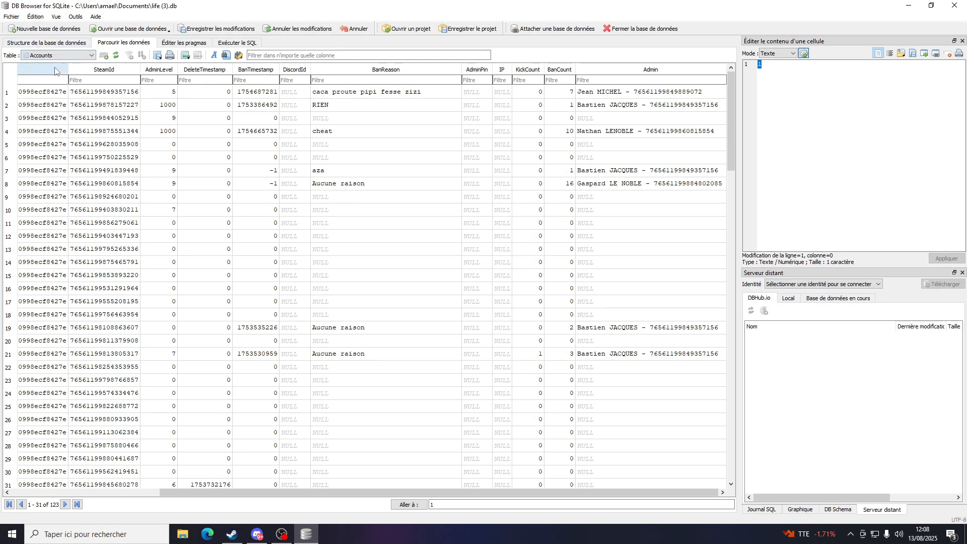
Step: Display the Characters table again and select the Firstname cell of row 31
{"action": "left_click", "coordinate": [81, 55]}
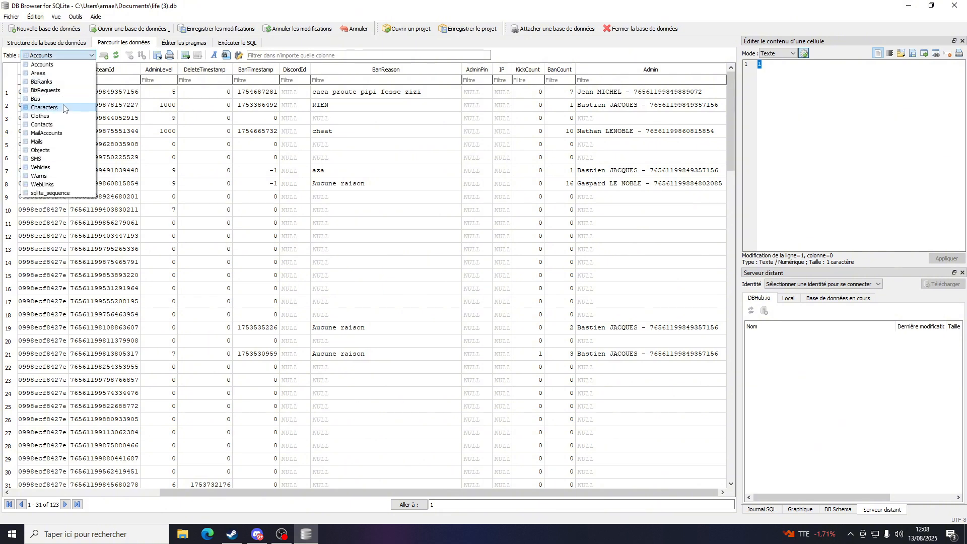
{"action": "left_click", "coordinate": [40, 106]}
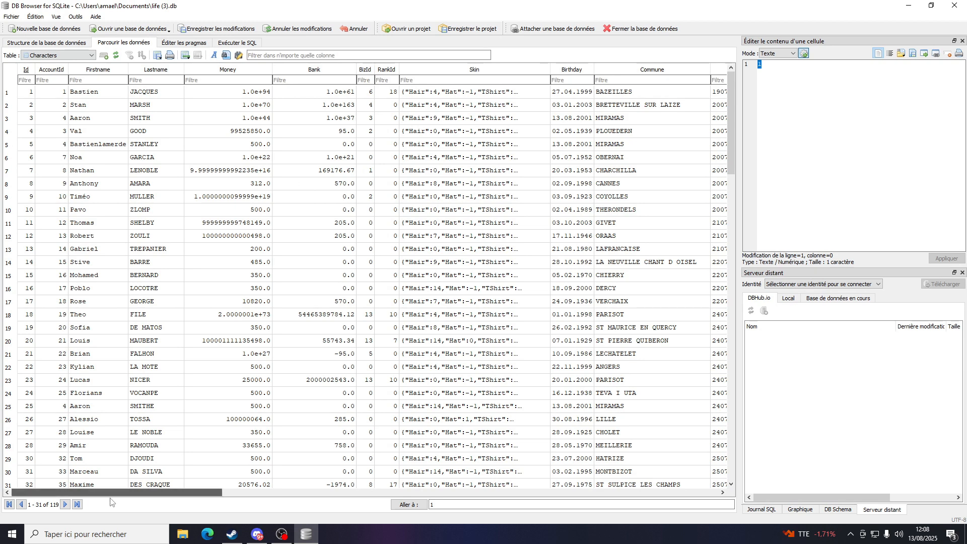
{"action": "left_click", "coordinate": [97, 485]}
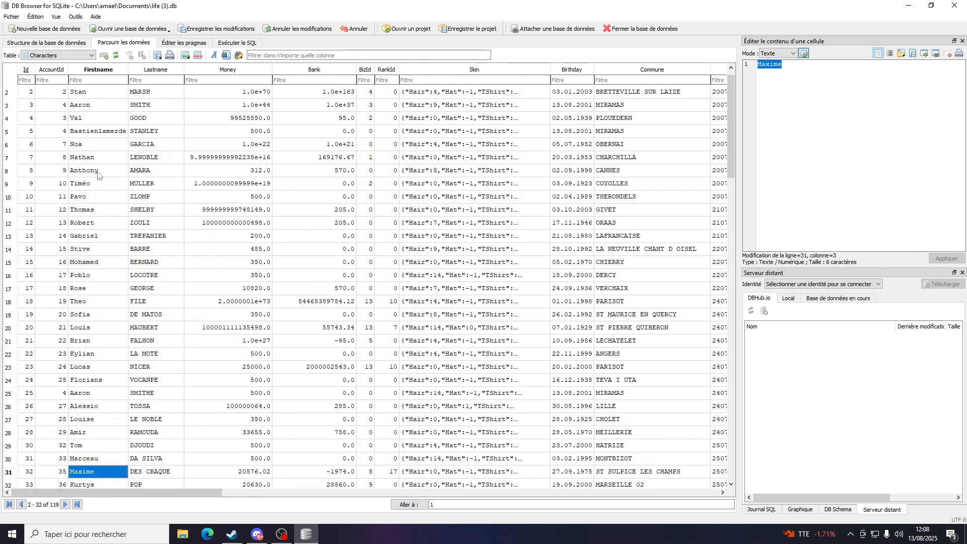
Step: Return to the Accounts table and inspect the AdminLevel and DeleteTimestamp cells of the second record
{"action": "left_click", "coordinate": [69, 58]}
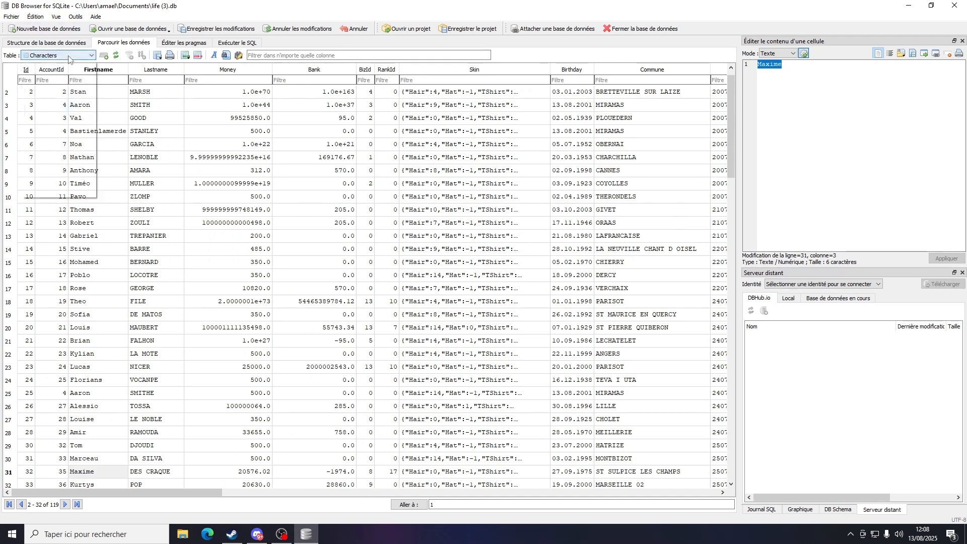
{"action": "left_click", "coordinate": [43, 100]}
{"action": "left_click", "coordinate": [69, 56]}
{"action": "left_click", "coordinate": [43, 70]}
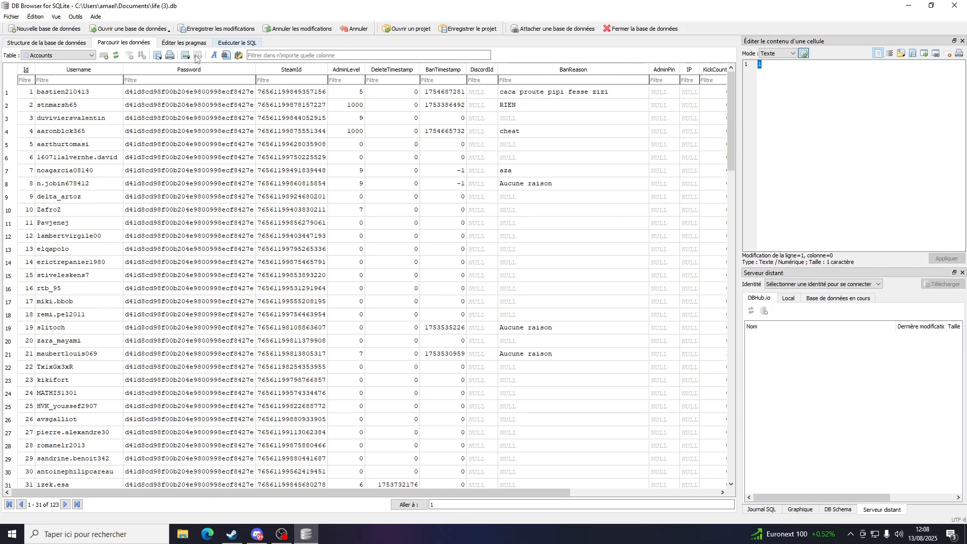
{"action": "left_click", "coordinate": [332, 108]}
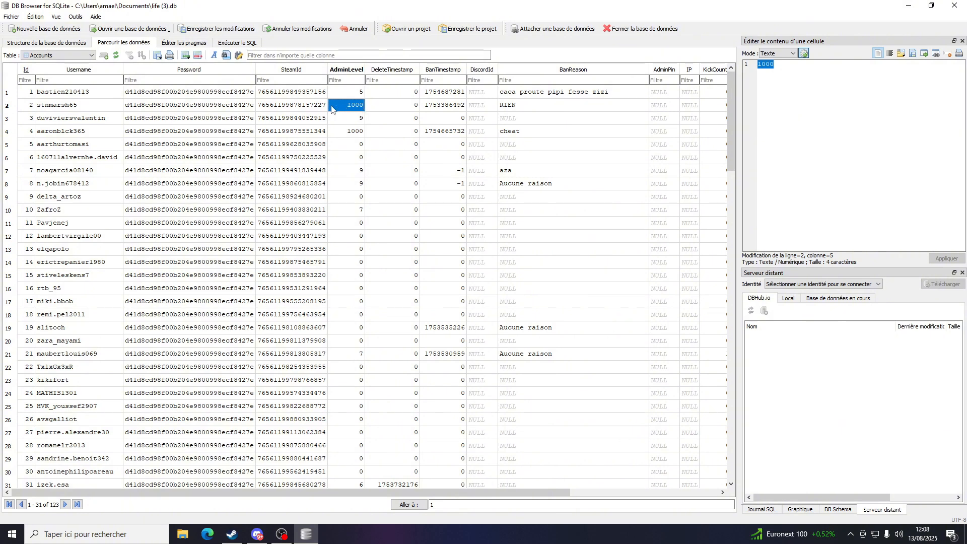
{"action": "left_click", "coordinate": [369, 112]}
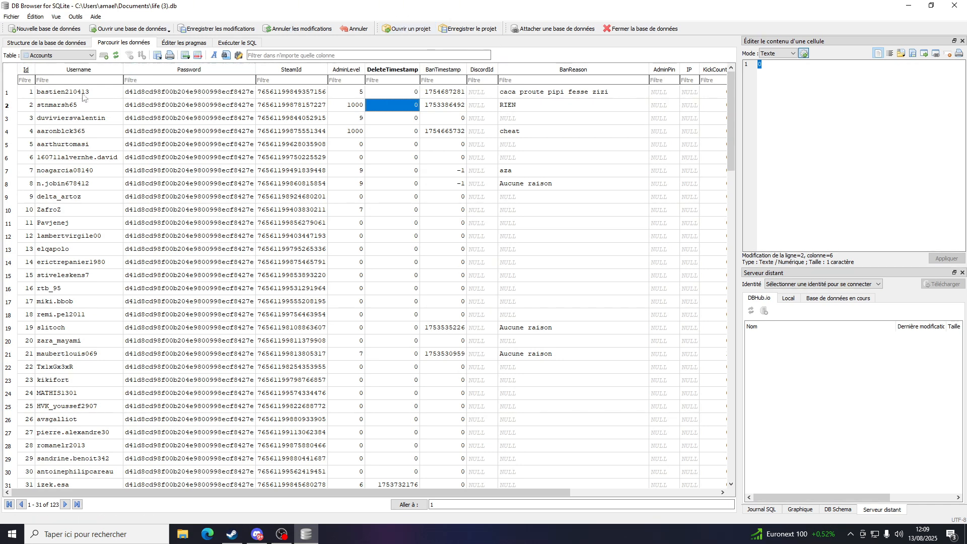
Step: View the Contacts, MailAccounts and Objects tables in turn
{"action": "left_click", "coordinate": [83, 55]}
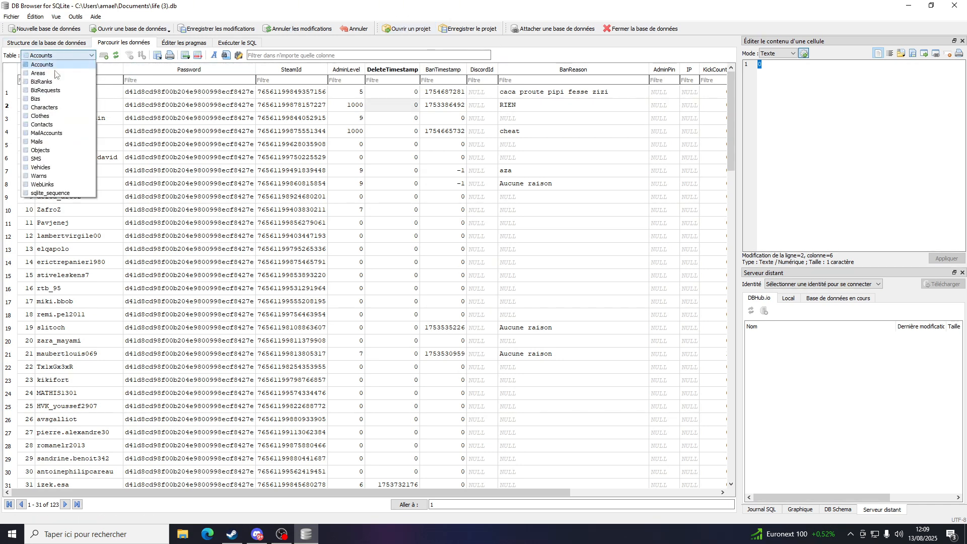
{"action": "left_click", "coordinate": [52, 124]}
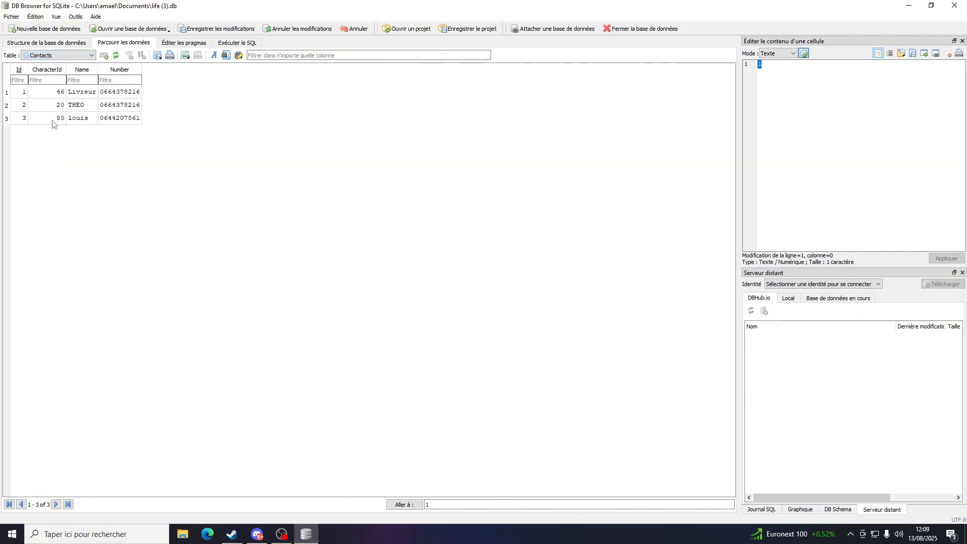
{"action": "left_click", "coordinate": [53, 56]}
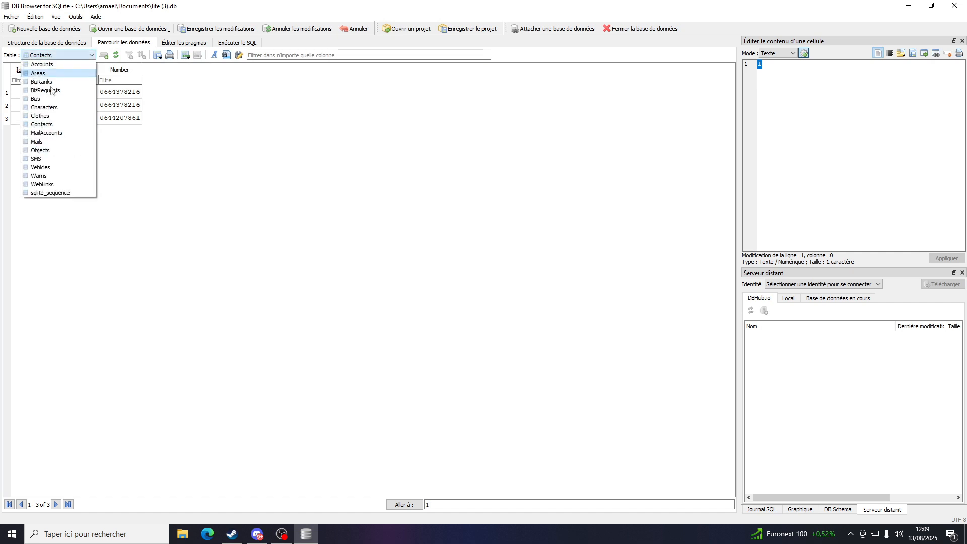
{"action": "left_click", "coordinate": [41, 133]}
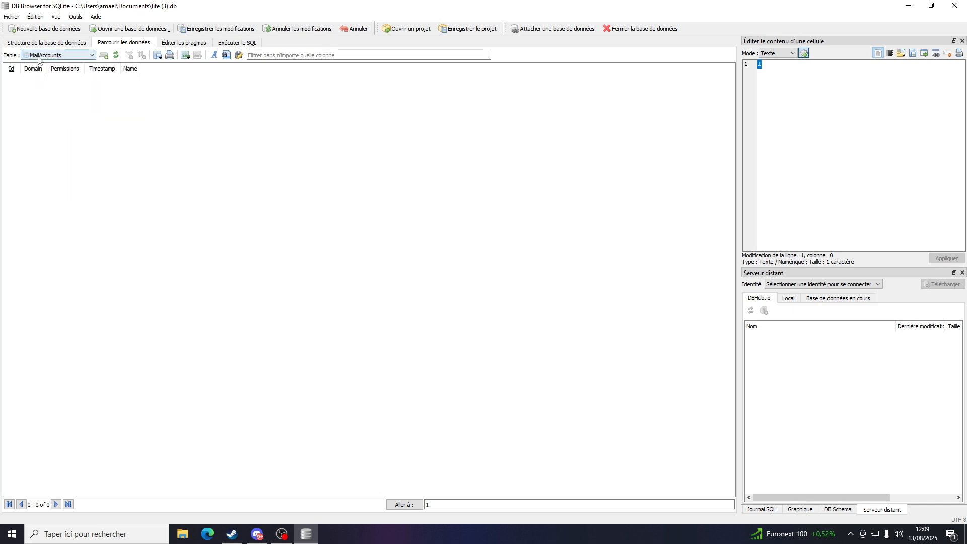
{"action": "left_click", "coordinate": [55, 55]}
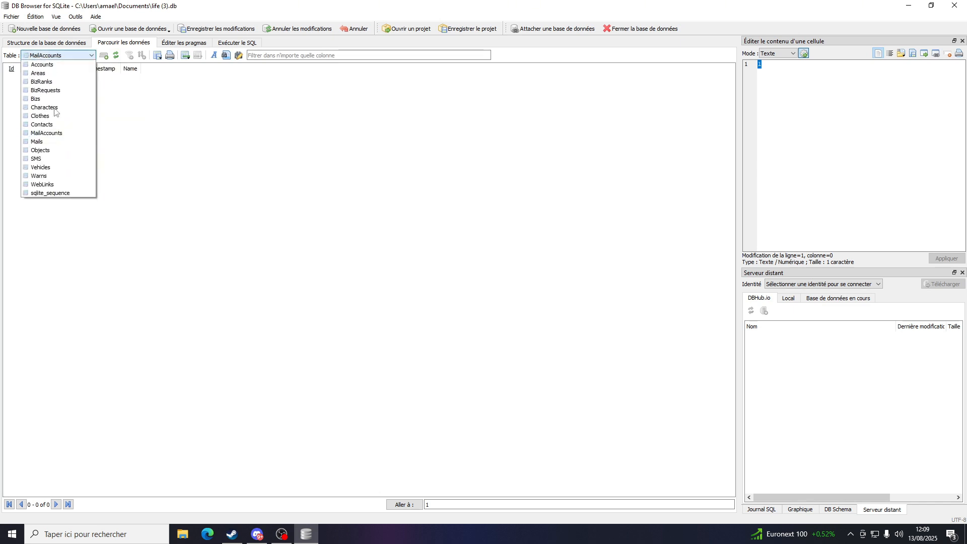
{"action": "left_click", "coordinate": [69, 151]}
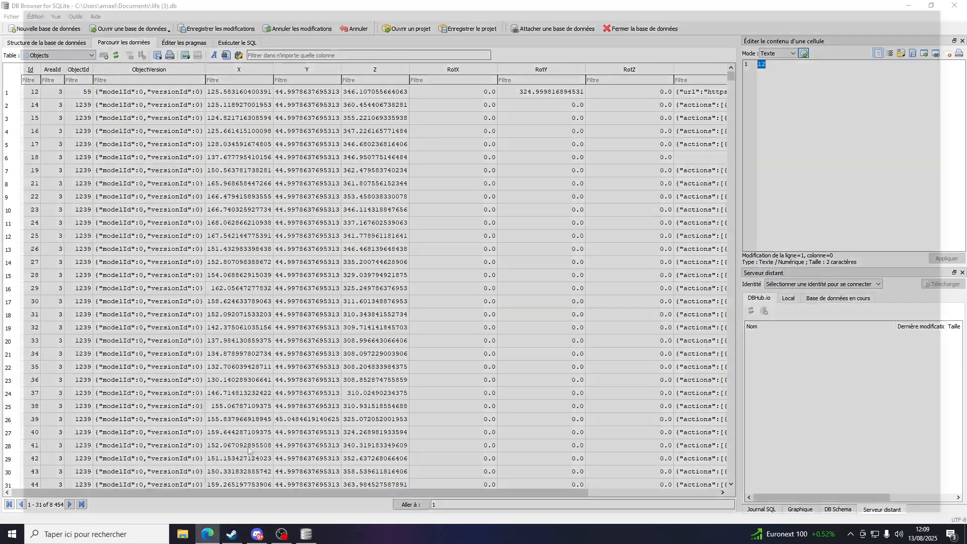
Step: Switch to the Edge browser, search the web for "nova life aide" and open the Wiki Nova-Life Aides page
{"action": "left_click", "coordinate": [208, 534]}
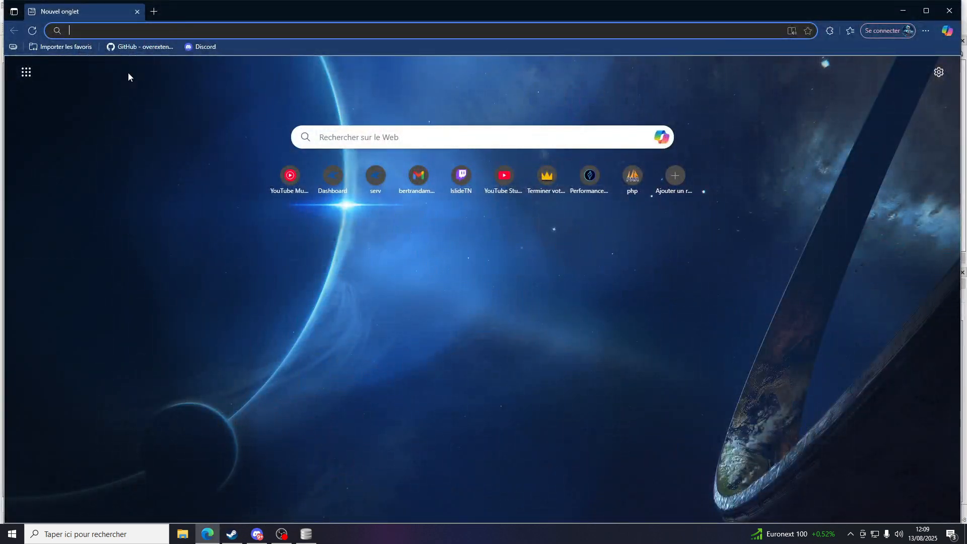
{"action": "type", "text": "nova "}
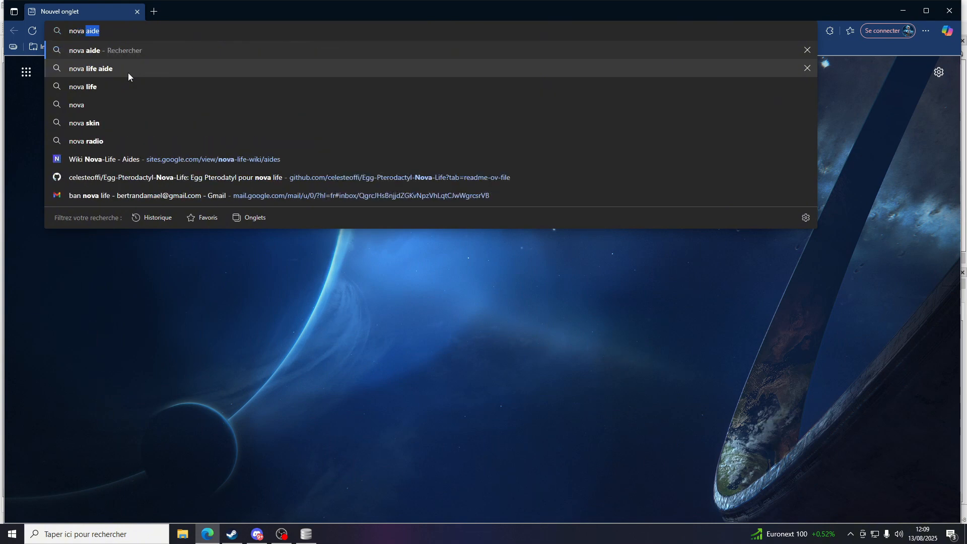
{"action": "type", "text": "life aide"}
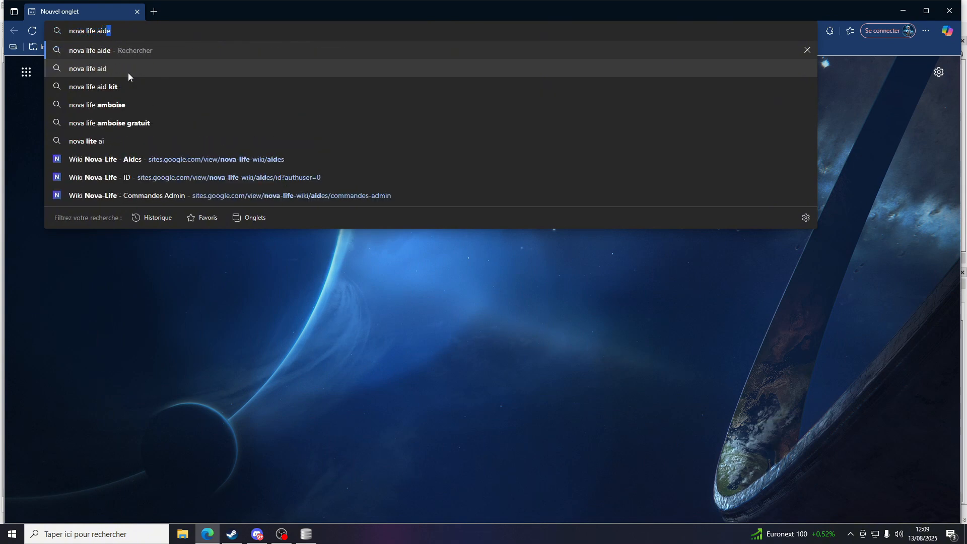
{"action": "key", "text": "Return"}
{"action": "left_click", "coordinate": [142, 167]}
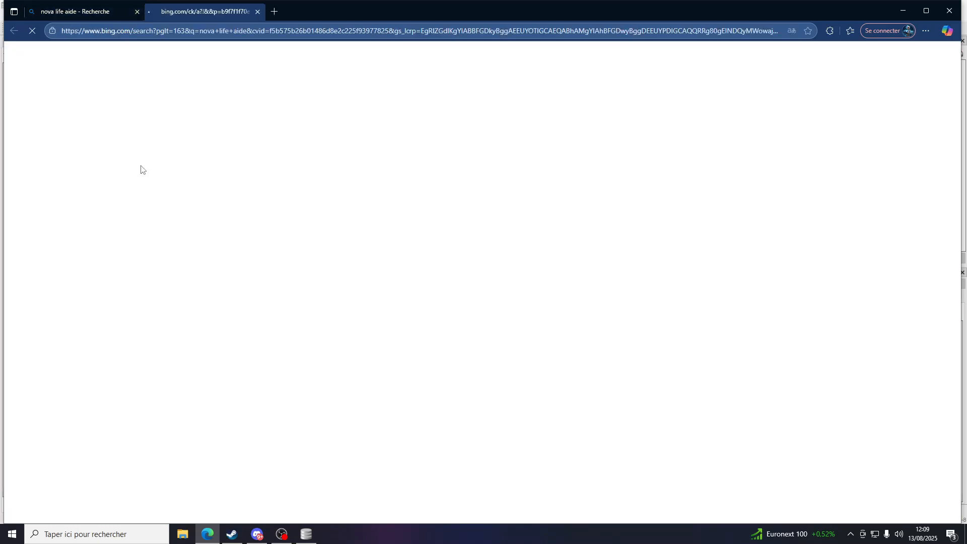
Step: Open the wiki's ID Objets / Véhicules page and look through the ID_Item list for object IDs up to about 41
{"action": "scroll", "coordinate": [262, 444], "scroll_direction": "down", "scroll_amount": 3}
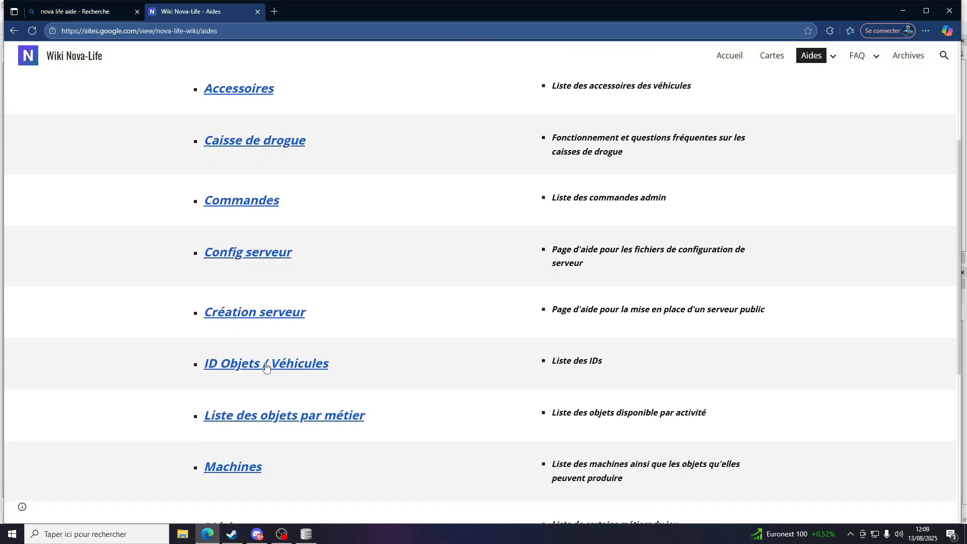
{"action": "left_click", "coordinate": [262, 359]}
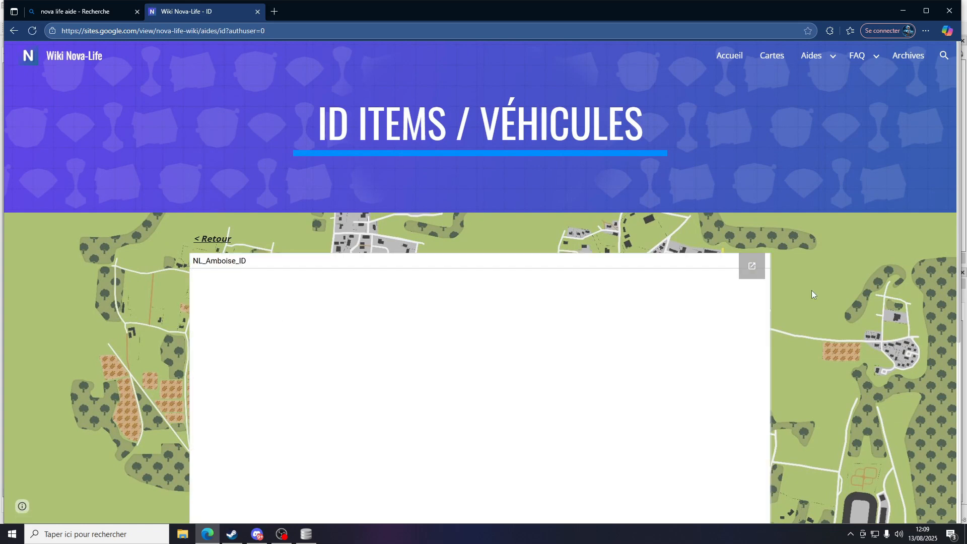
{"action": "scroll", "coordinate": [875, 224], "scroll_direction": "down", "scroll_amount": 4}
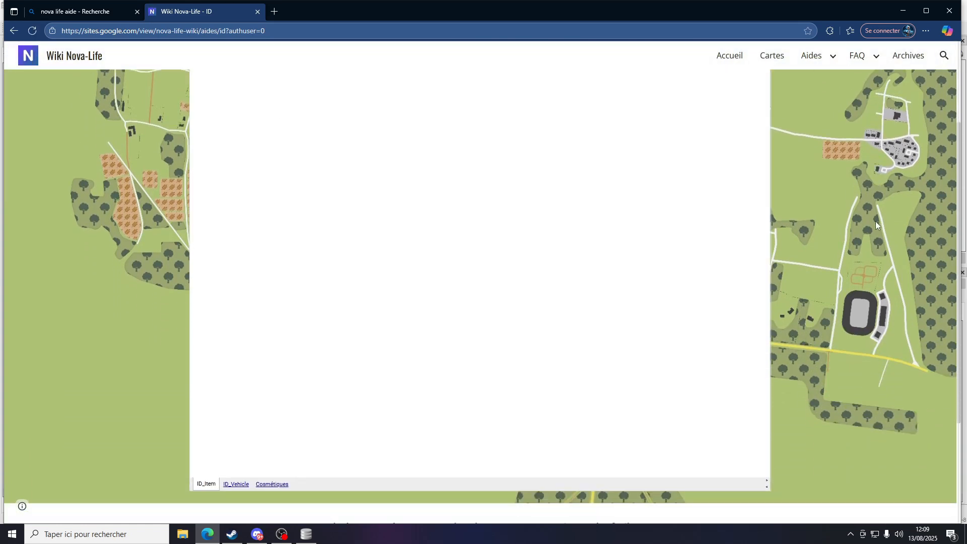
{"action": "scroll", "coordinate": [875, 226], "scroll_direction": "down", "scroll_amount": 1}
{"action": "scroll", "coordinate": [875, 226], "scroll_direction": "up", "scroll_amount": 2}
{"action": "scroll", "coordinate": [320, 337], "scroll_direction": "down", "scroll_amount": 5}
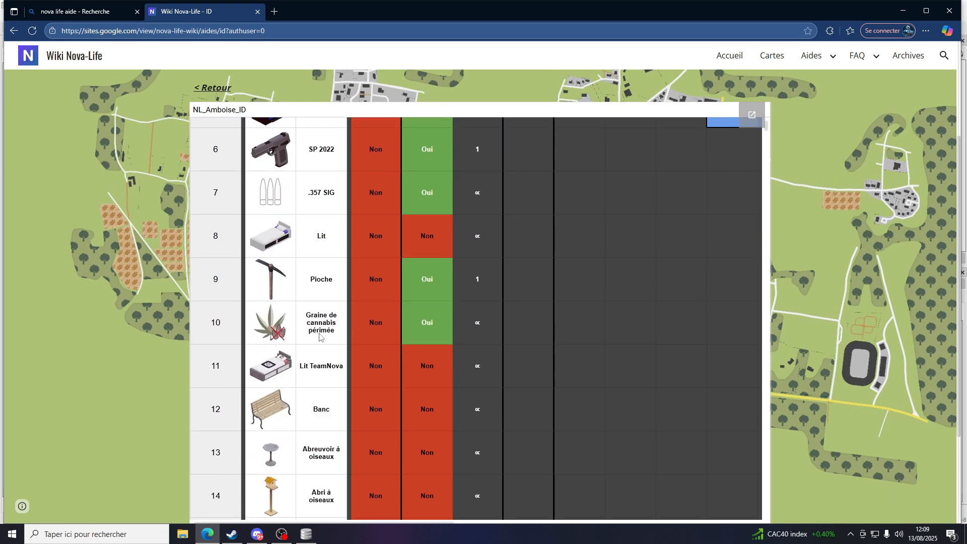
{"action": "scroll", "coordinate": [319, 336], "scroll_direction": "down", "scroll_amount": 12}
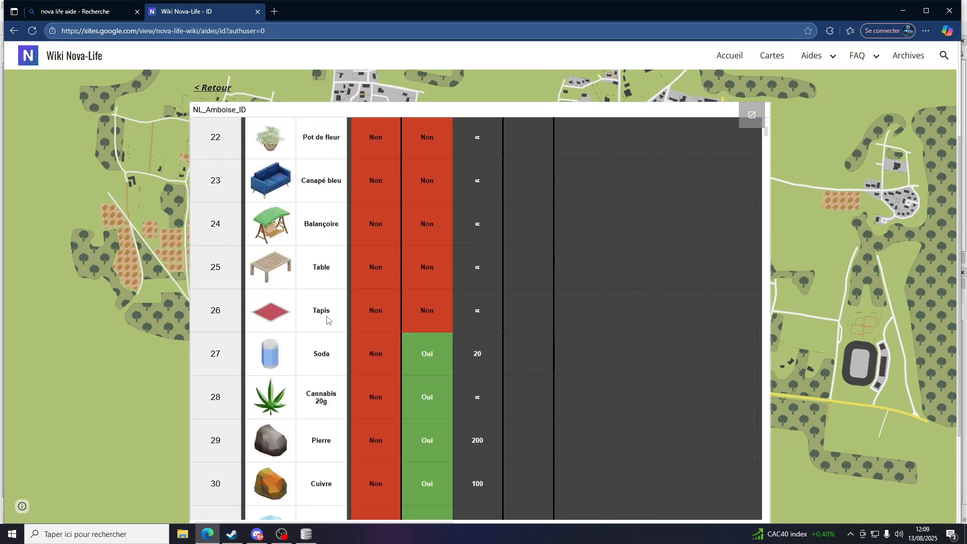
{"action": "scroll", "coordinate": [327, 318], "scroll_direction": "down", "scroll_amount": 7}
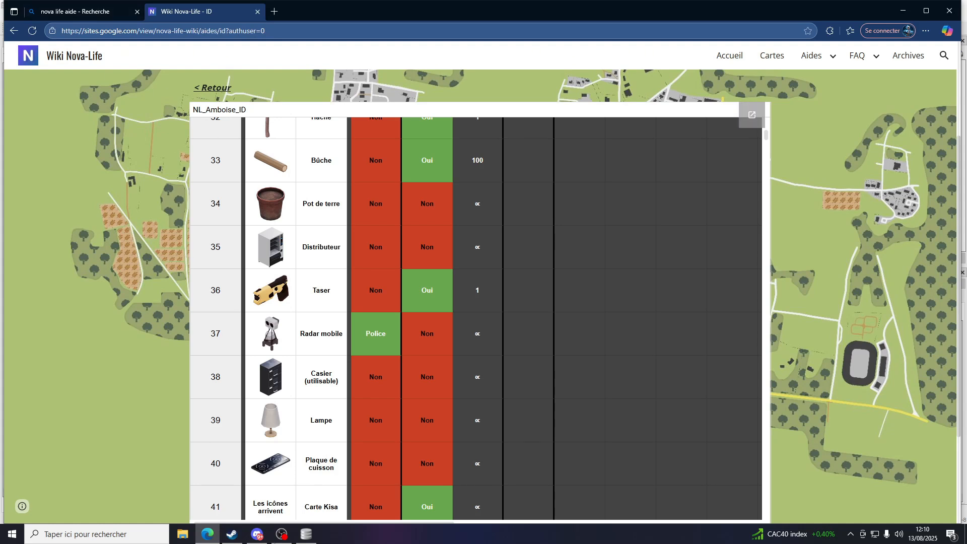
Step: Switch back to DB Browser for SQLite and filter the Objects table's ObjectId column by 35
{"action": "left_click", "coordinate": [306, 533]}
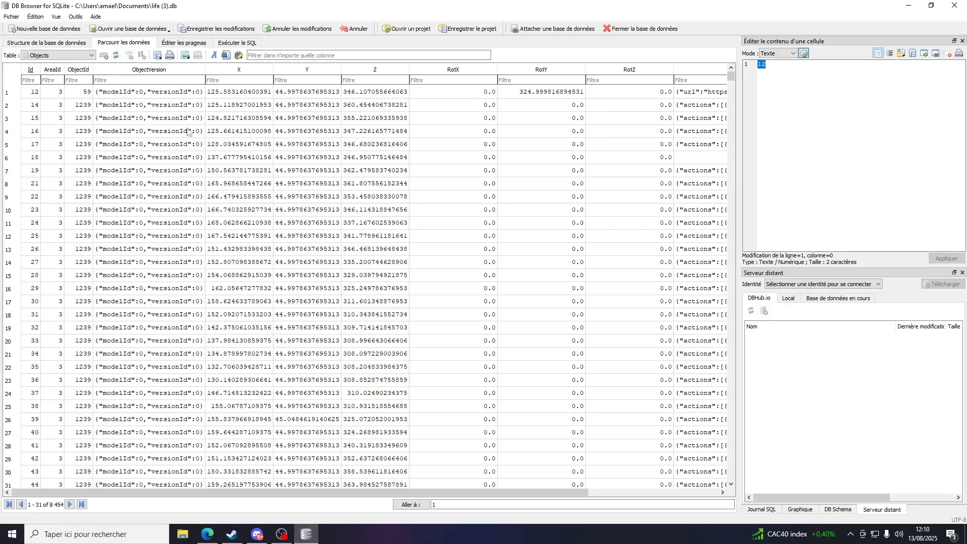
{"action": "left_click", "coordinate": [75, 81]}
{"action": "type", "text": "35"}
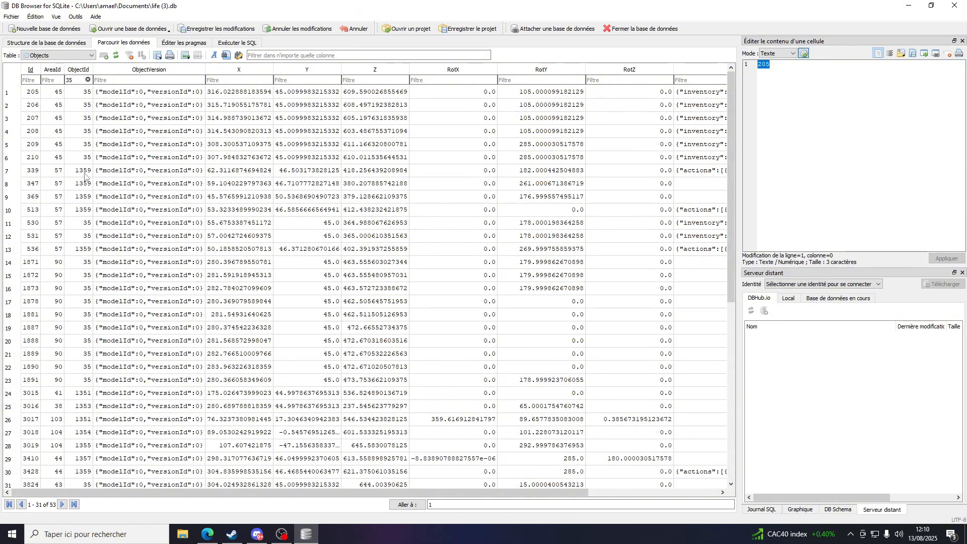
Step: Go through the filtered Objects rows and select each ObjectId cell equal to exactly 35, skipping partial matches
{"action": "left_click", "coordinate": [86, 93]}
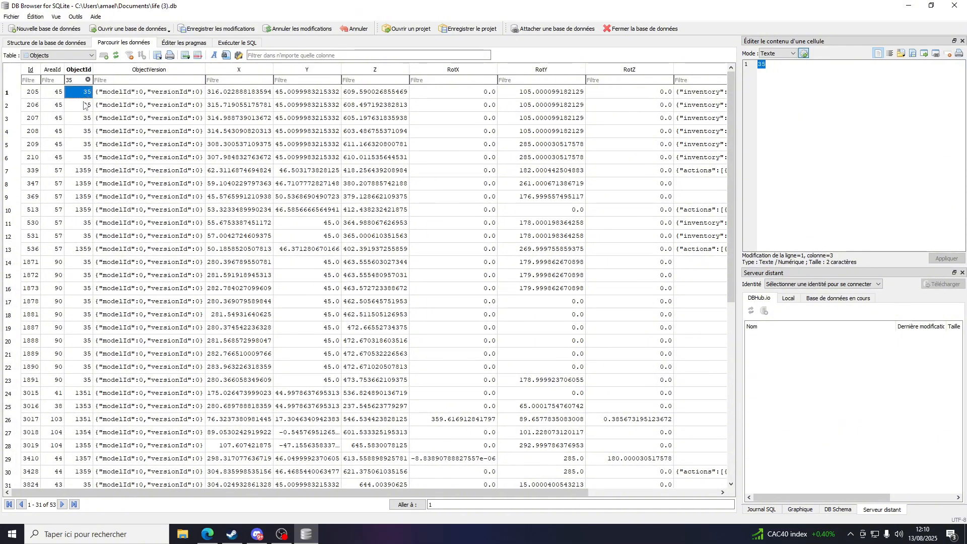
{"action": "left_click", "coordinate": [84, 105]}
{"action": "left_click", "coordinate": [85, 119]}
{"action": "left_click", "coordinate": [87, 131]}
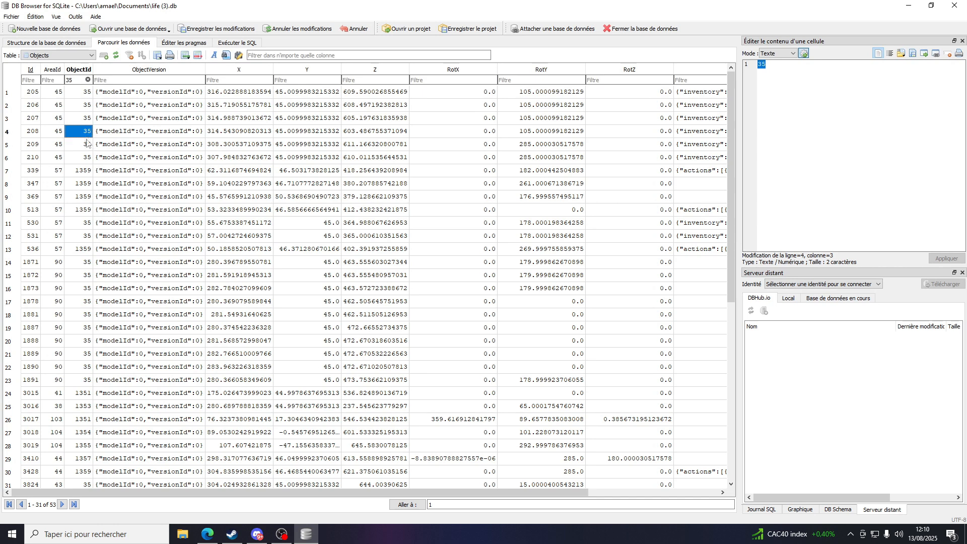
{"action": "left_click", "coordinate": [87, 144]}
{"action": "left_click", "coordinate": [87, 157]}
{"action": "scroll", "coordinate": [89, 166], "scroll_direction": "down", "scroll_amount": 2}
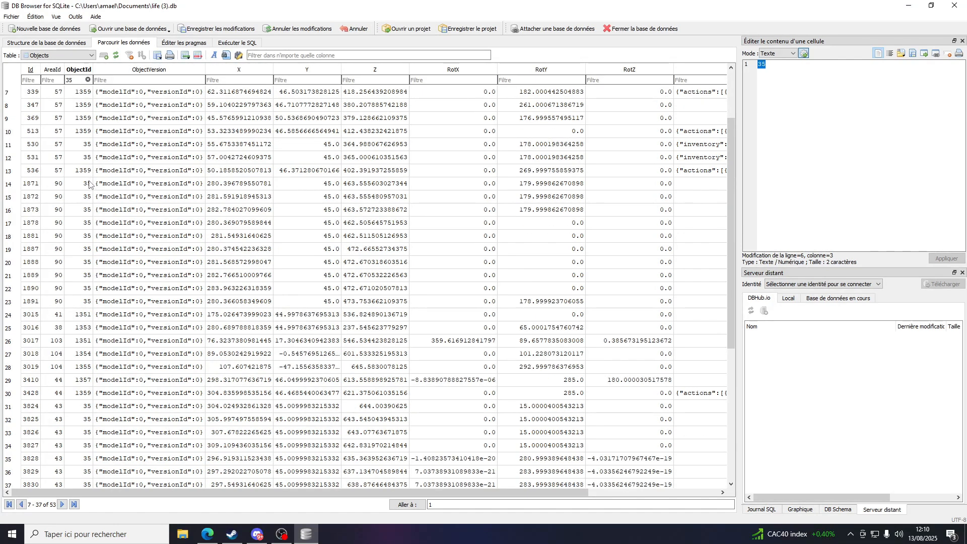
{"action": "left_click", "coordinate": [85, 148]}
{"action": "left_click", "coordinate": [84, 157]}
{"action": "left_click", "coordinate": [85, 184]}
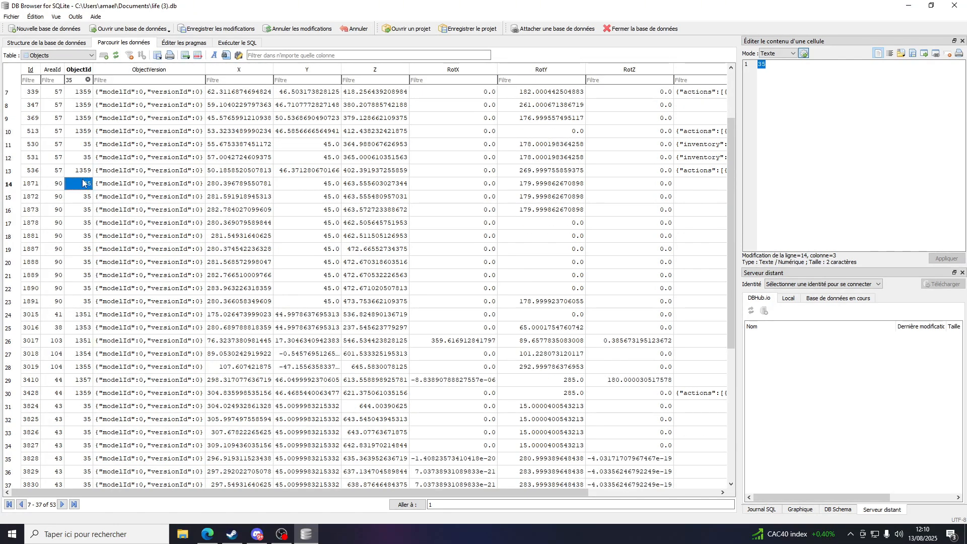
{"action": "left_click", "coordinate": [86, 196]}
{"action": "left_click", "coordinate": [85, 210]}
{"action": "left_click", "coordinate": [85, 224]}
{"action": "left_click", "coordinate": [85, 237]}
{"action": "left_click", "coordinate": [84, 249]}
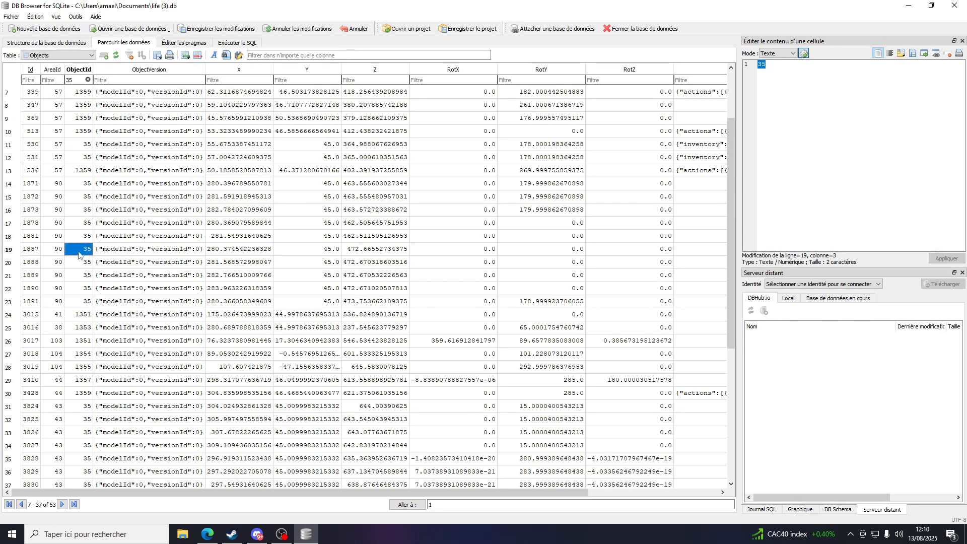
{"action": "left_click", "coordinate": [84, 263]}
{"action": "left_click", "coordinate": [83, 276]}
{"action": "left_click", "coordinate": [83, 288]}
{"action": "left_click", "coordinate": [85, 301]}
{"action": "scroll", "coordinate": [89, 305], "scroll_direction": "down", "scroll_amount": 5}
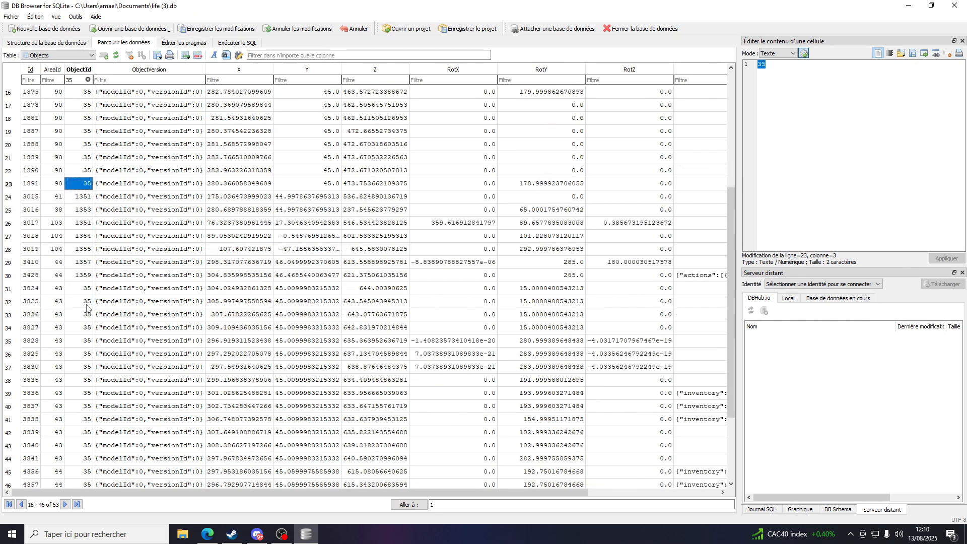
{"action": "scroll", "coordinate": [81, 241], "scroll_direction": "down", "scroll_amount": 1}
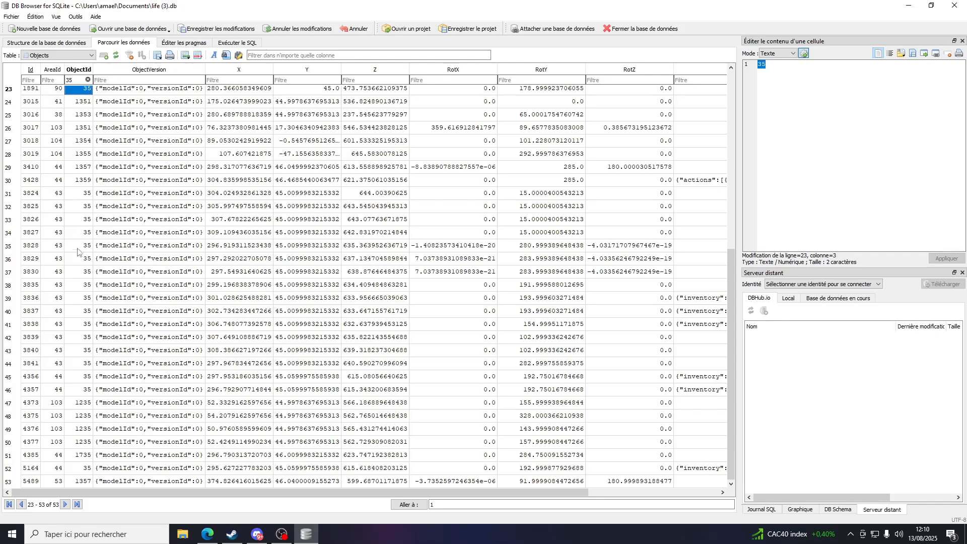
{"action": "left_click", "coordinate": [88, 194]}
{"action": "left_click", "coordinate": [87, 207]}
{"action": "left_click", "coordinate": [86, 220]}
{"action": "left_click", "coordinate": [86, 232]}
{"action": "left_click", "coordinate": [85, 245]}
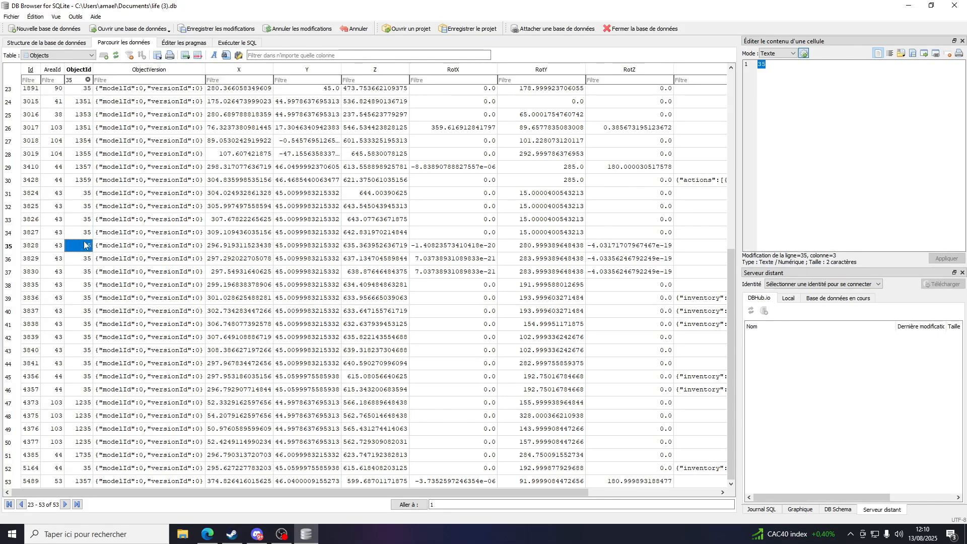
{"action": "left_click", "coordinate": [84, 258]}
{"action": "left_click", "coordinate": [83, 271]}
{"action": "left_click", "coordinate": [83, 284]}
{"action": "left_click", "coordinate": [83, 297]}
{"action": "left_click", "coordinate": [83, 311]}
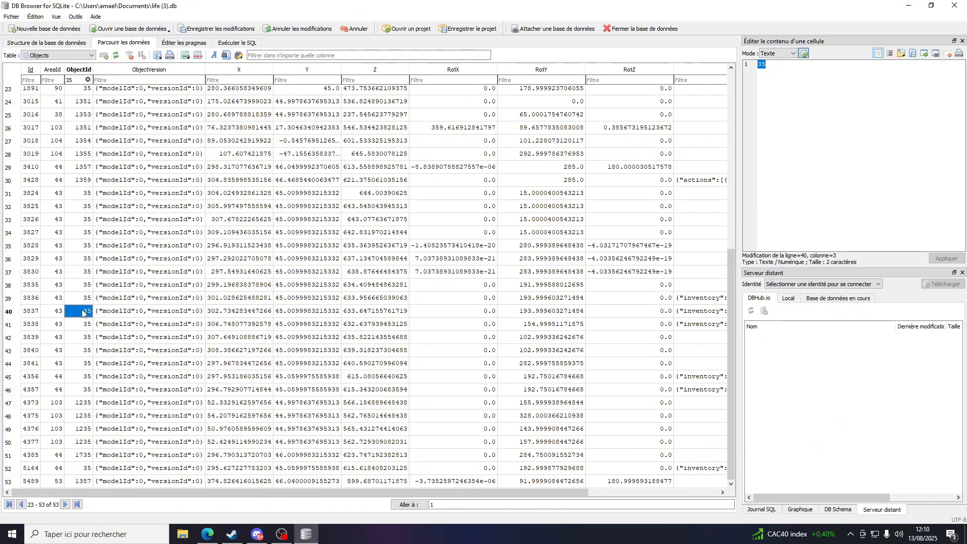
{"action": "left_click", "coordinate": [83, 324]}
{"action": "left_click", "coordinate": [84, 337]}
{"action": "left_click", "coordinate": [84, 349]}
{"action": "left_click", "coordinate": [84, 363]}
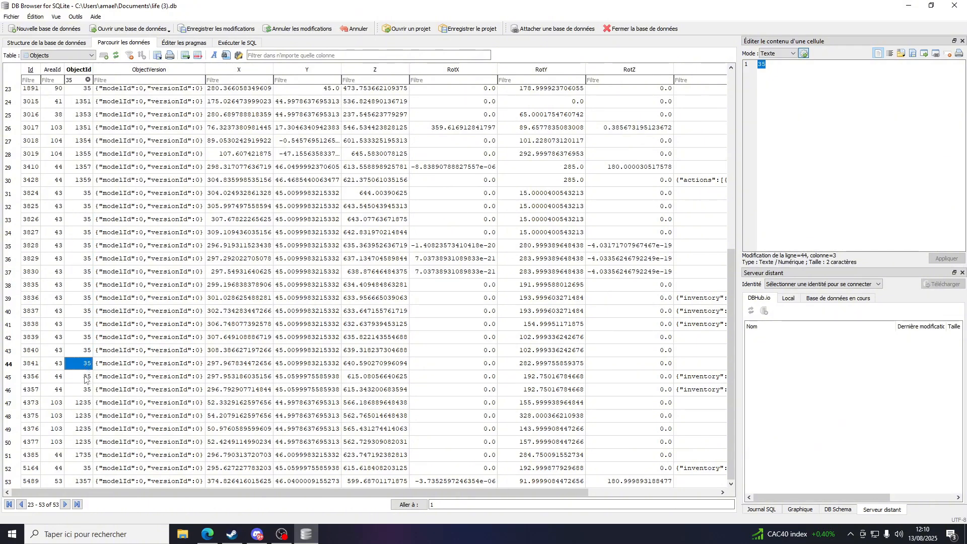
{"action": "left_click", "coordinate": [85, 376]}
{"action": "left_click", "coordinate": [84, 390]}
{"action": "left_click", "coordinate": [85, 468]}
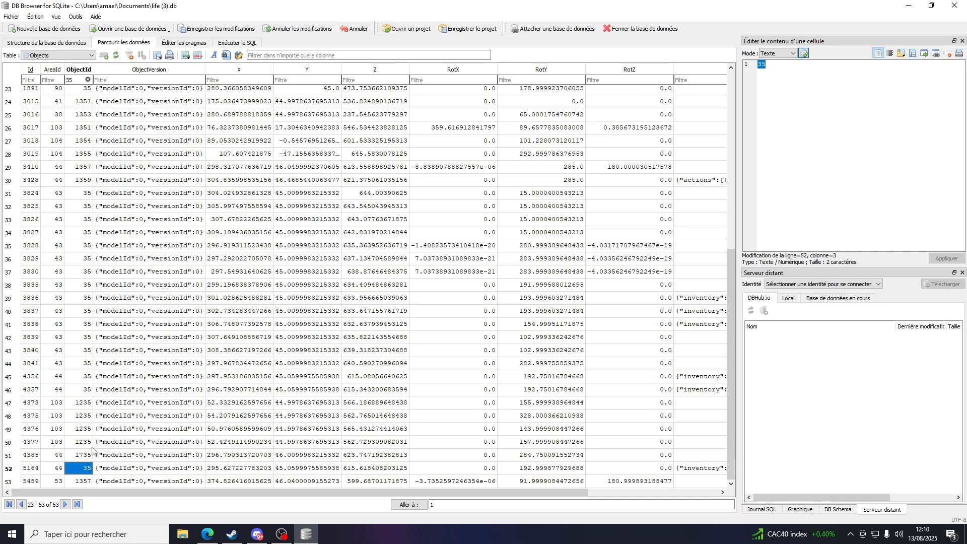
{"action": "scroll", "coordinate": [92, 449], "scroll_direction": "up", "scroll_amount": 7}
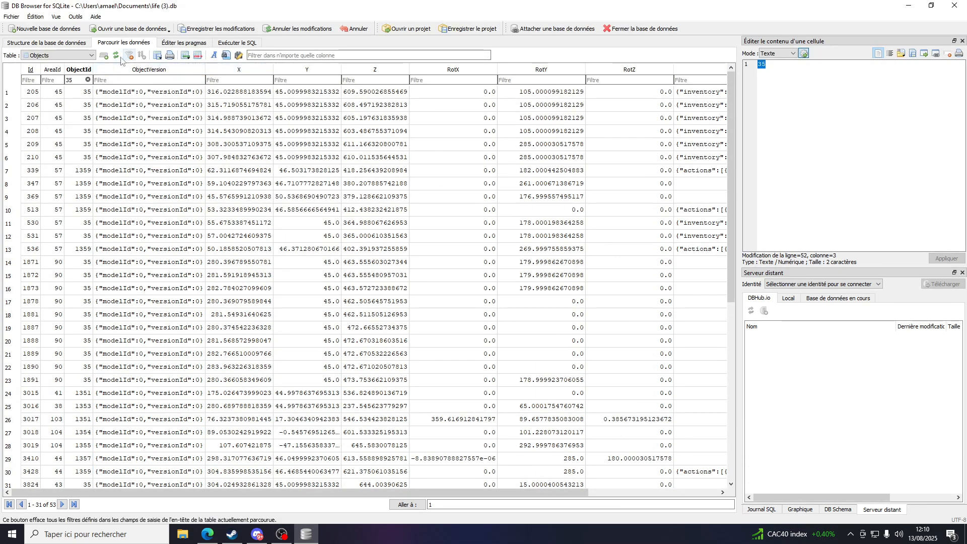
Step: Clear the ObjectId filter on the Objects table and open the SMS table
{"action": "left_click", "coordinate": [78, 79]}
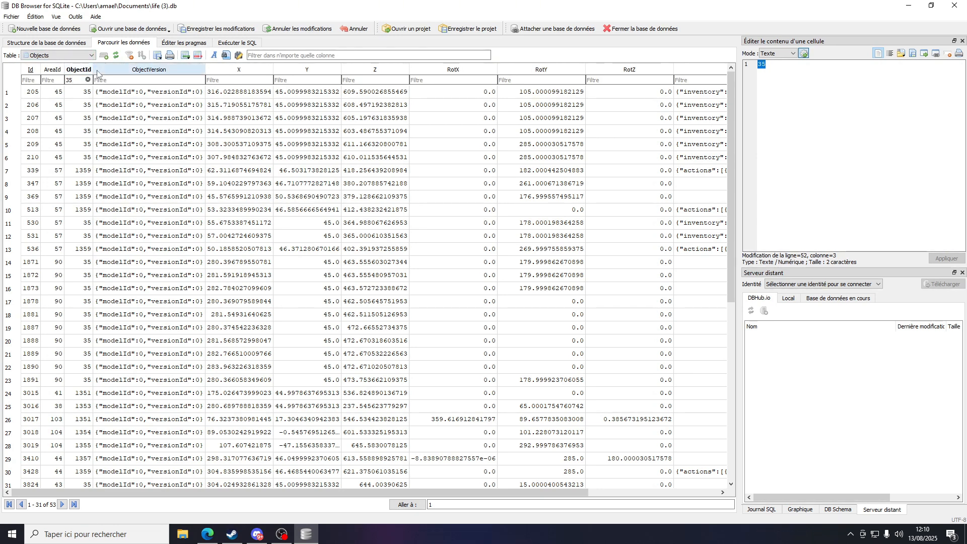
{"action": "key", "text": "BackSpace"}
{"action": "key", "text": "BackSpace"}
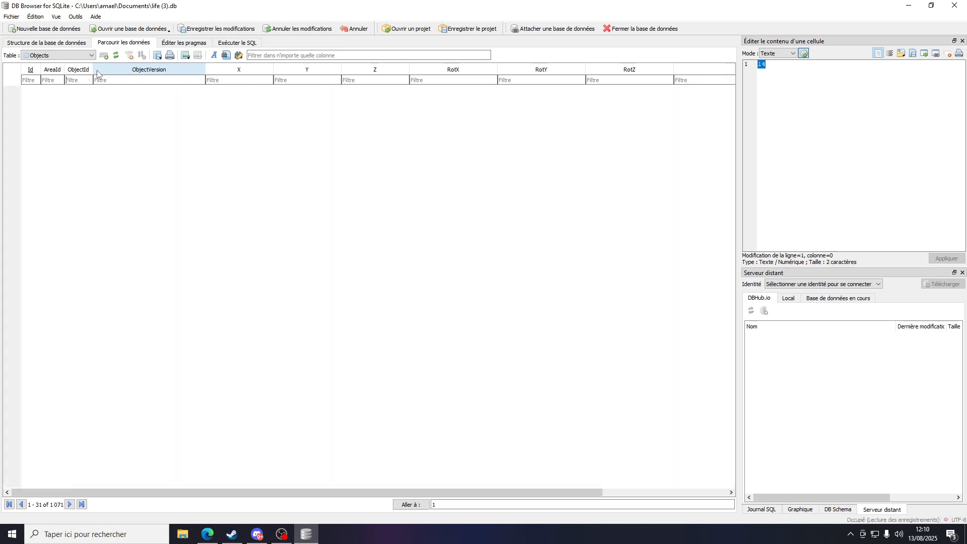
{"action": "left_click", "coordinate": [55, 55]}
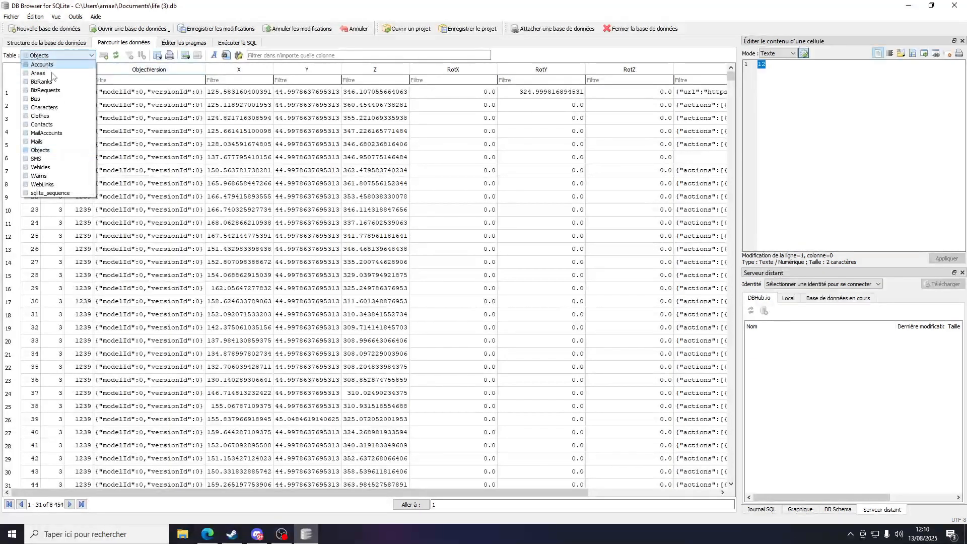
{"action": "left_click", "coordinate": [46, 158]}
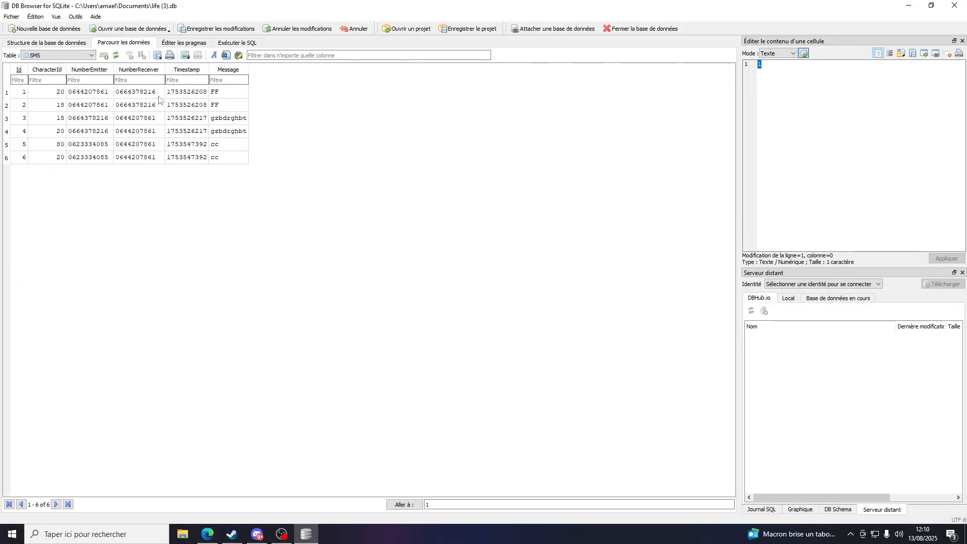
Step: Open the Vehicles table and look through its rows and columns as far as AccessoriesData
{"action": "left_click", "coordinate": [76, 58]}
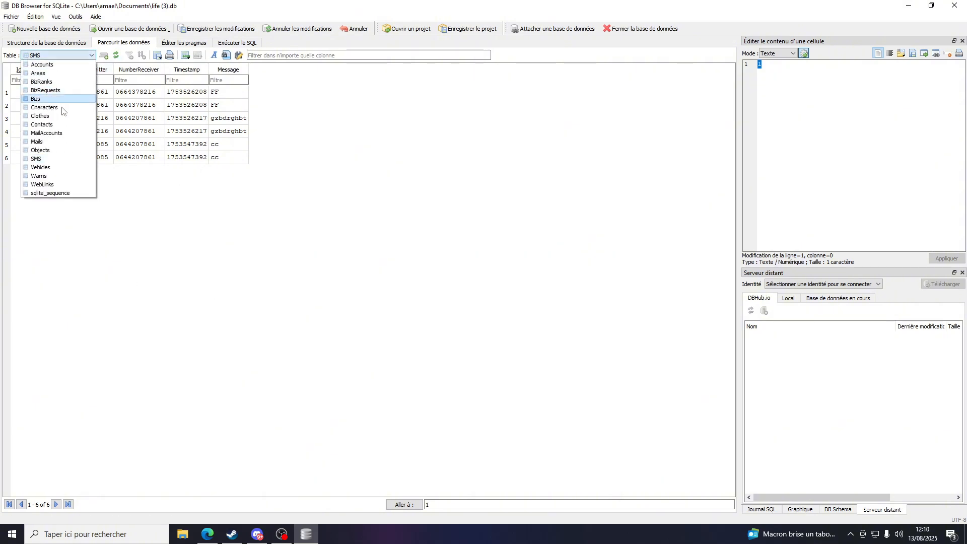
{"action": "left_click", "coordinate": [48, 169]}
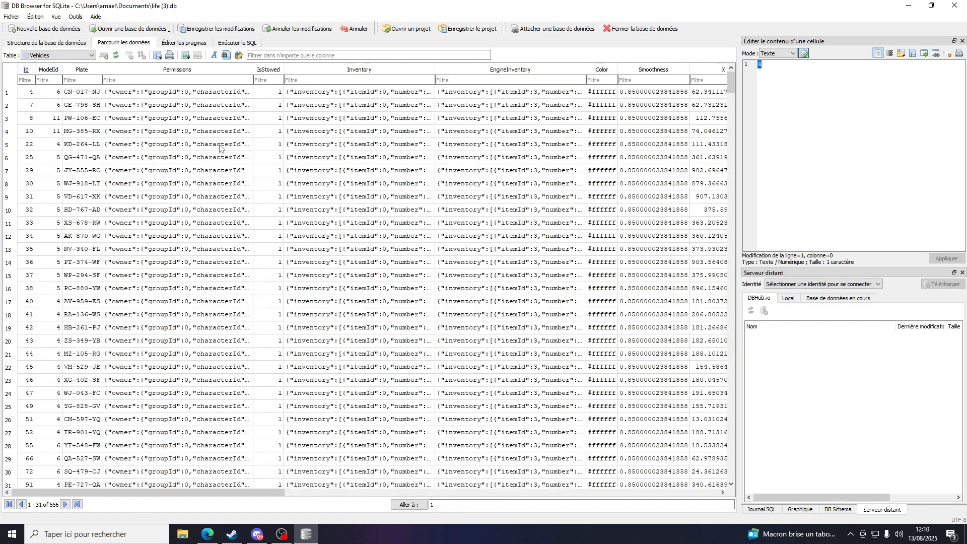
{"action": "scroll", "coordinate": [220, 148], "scroll_direction": "down", "scroll_amount": 20}
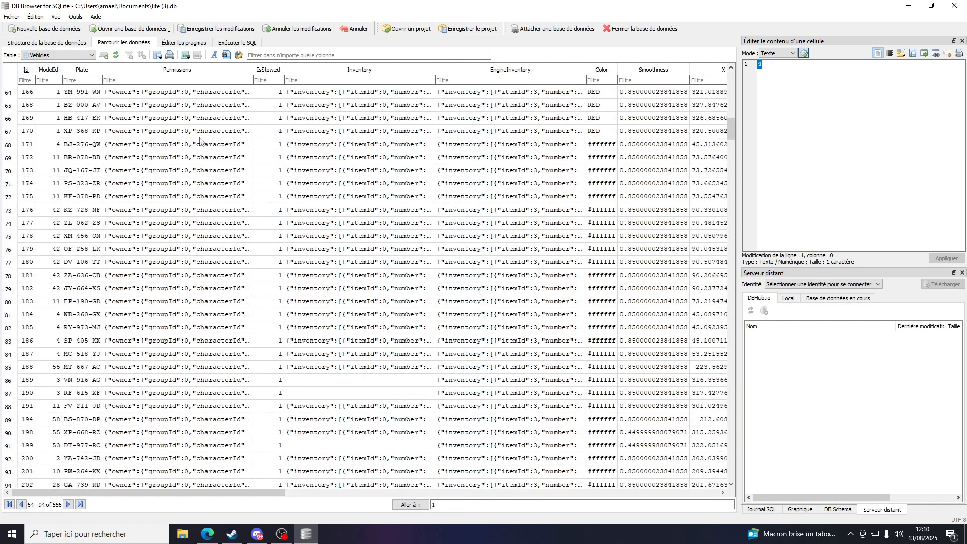
{"action": "scroll", "coordinate": [199, 146], "scroll_direction": "up", "scroll_amount": 20}
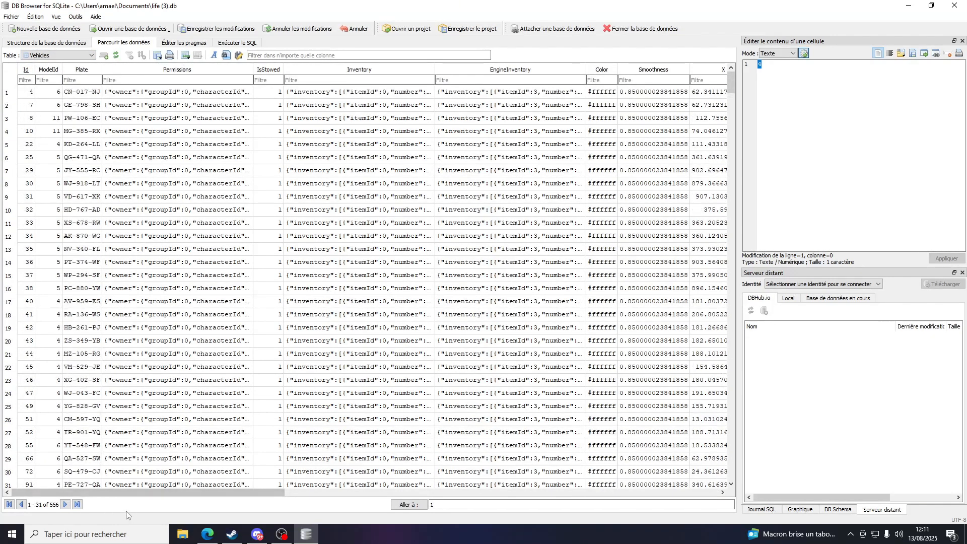
{"action": "left_click_drag", "start_coordinate": [169, 493], "coordinate": [893, 498]}
{"action": "left_click_drag", "start_coordinate": [257, 496], "coordinate": [701, 521]}
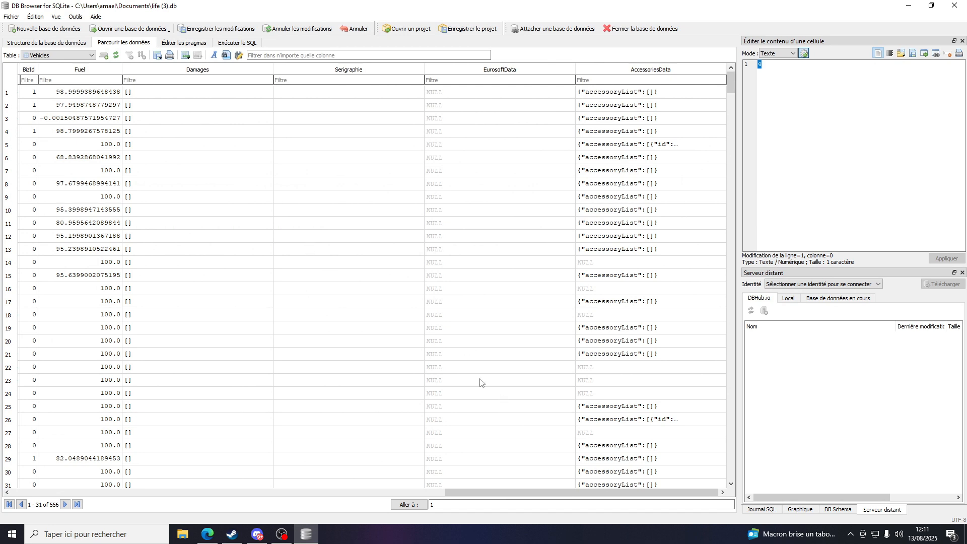
{"action": "scroll", "coordinate": [473, 378], "scroll_direction": "down", "scroll_amount": 5}
{"action": "scroll", "coordinate": [428, 282], "scroll_direction": "up", "scroll_amount": 5}
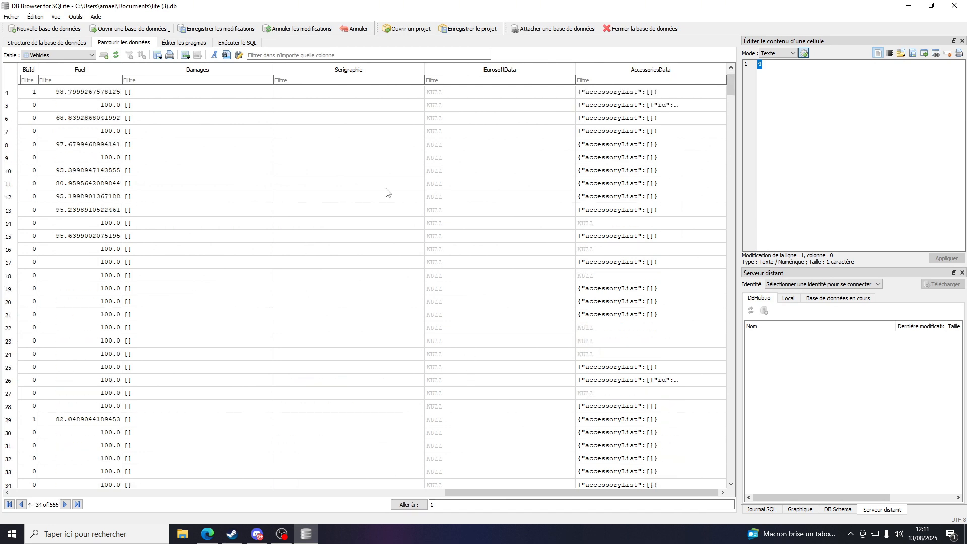
Step: Sort the Vehicles table by Serigraphie in ascending order and look through the rows for vehicles that have a livery link
{"action": "left_click", "coordinate": [332, 73]}
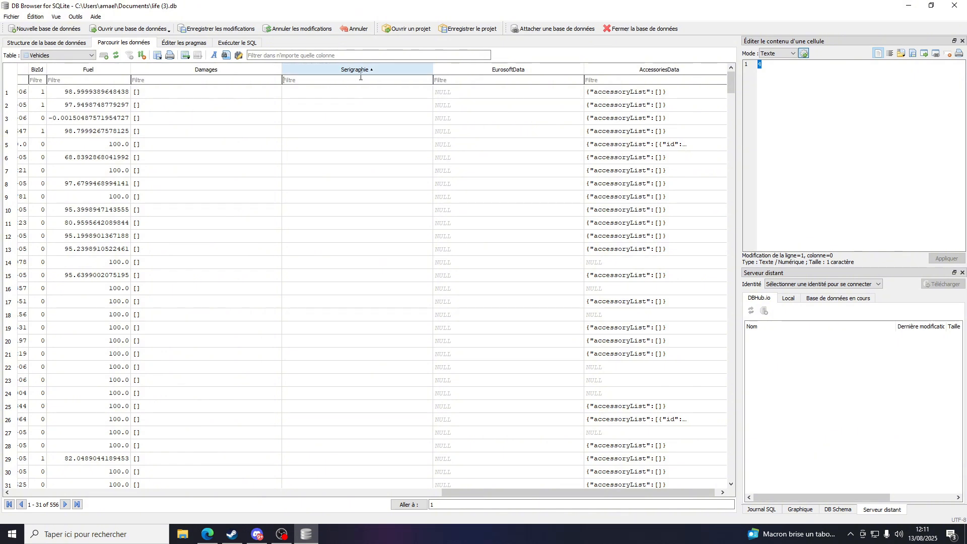
{"action": "left_click", "coordinate": [359, 120]}
{"action": "left_click", "coordinate": [365, 94]}
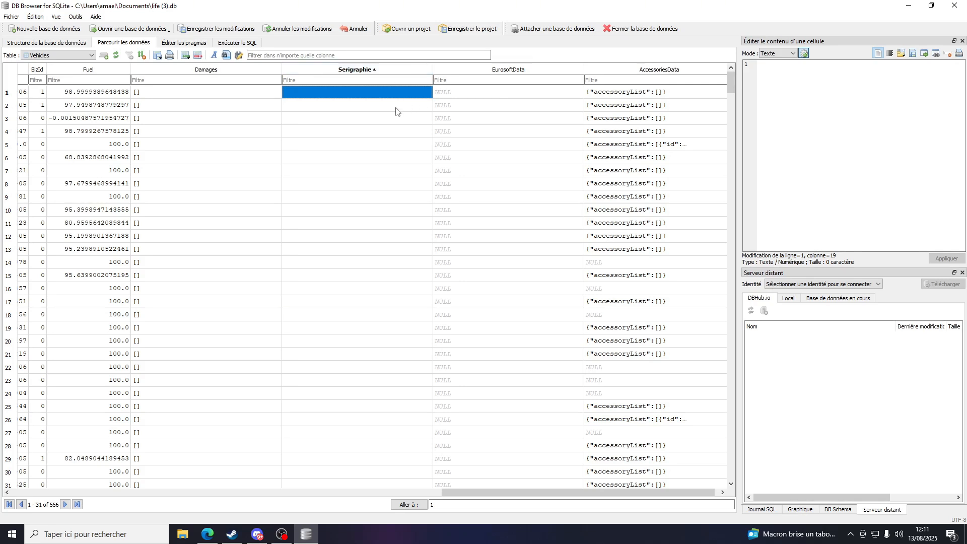
{"action": "scroll", "coordinate": [396, 196], "scroll_direction": "down", "scroll_amount": 20}
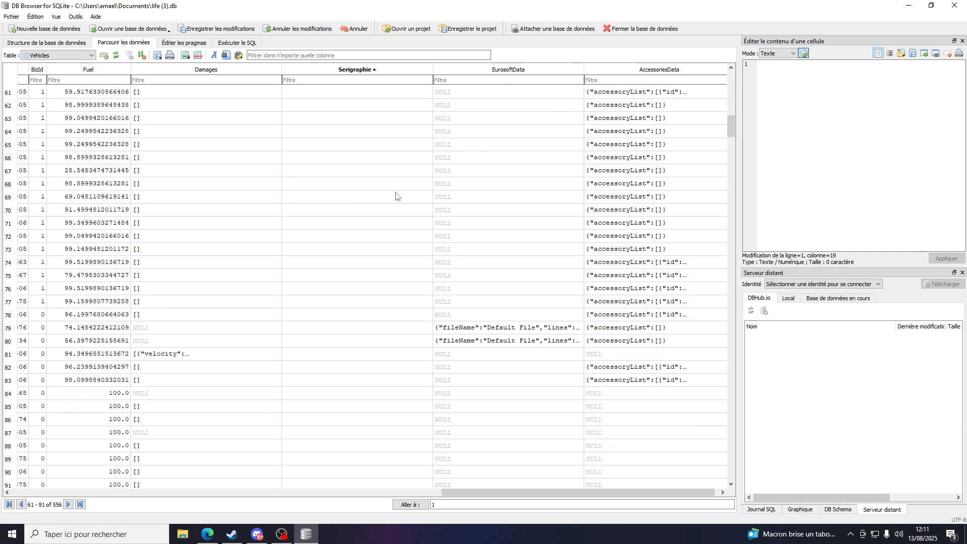
{"action": "scroll", "coordinate": [396, 198], "scroll_direction": "down", "scroll_amount": 10}
{"action": "scroll", "coordinate": [397, 200], "scroll_direction": "up", "scroll_amount": 20}
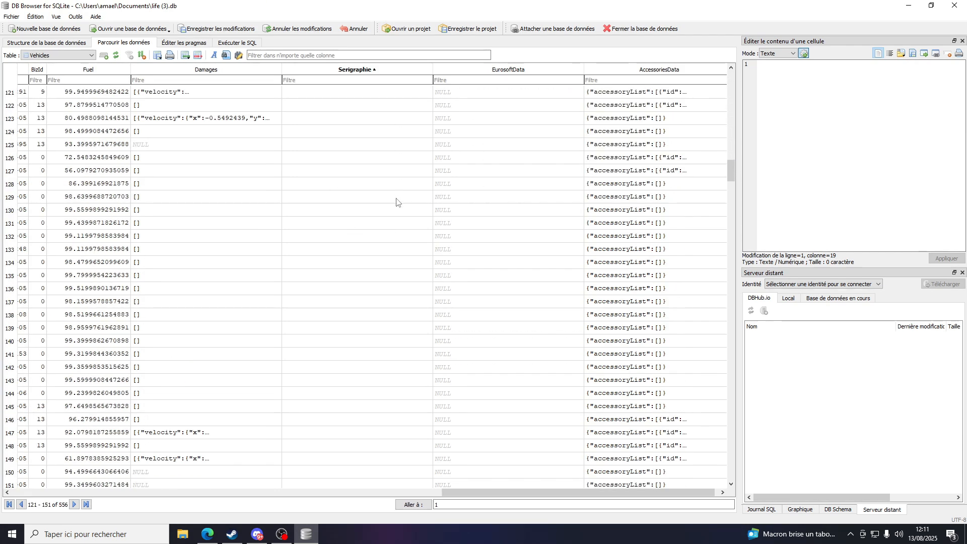
{"action": "scroll", "coordinate": [417, 219], "scroll_direction": "down", "scroll_amount": 20}
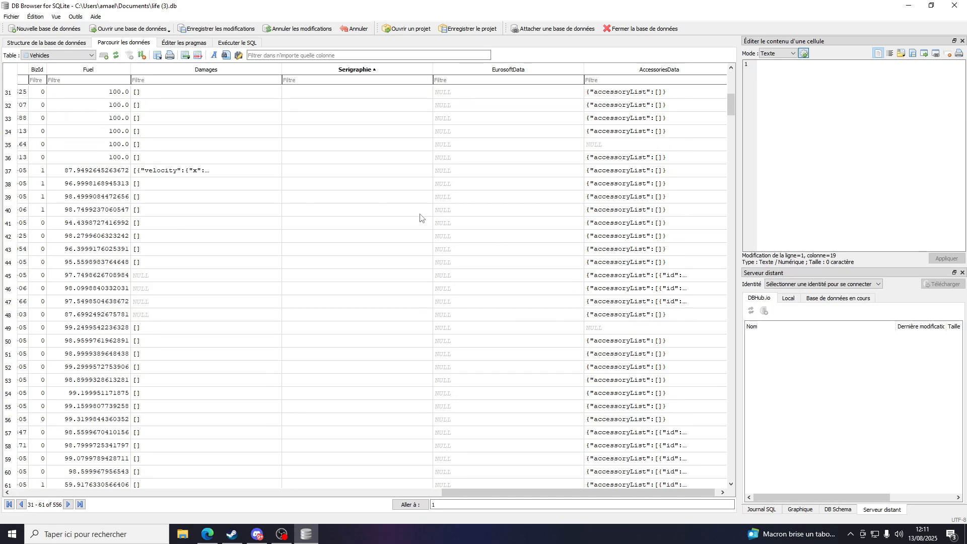
{"action": "scroll", "coordinate": [424, 213], "scroll_direction": "down", "scroll_amount": 20}
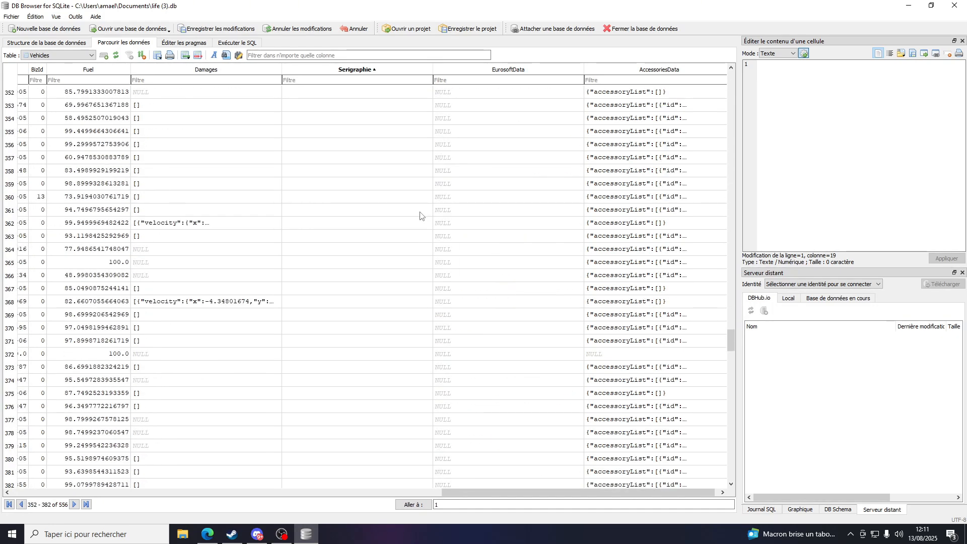
{"action": "scroll", "coordinate": [419, 216], "scroll_direction": "down", "scroll_amount": 20}
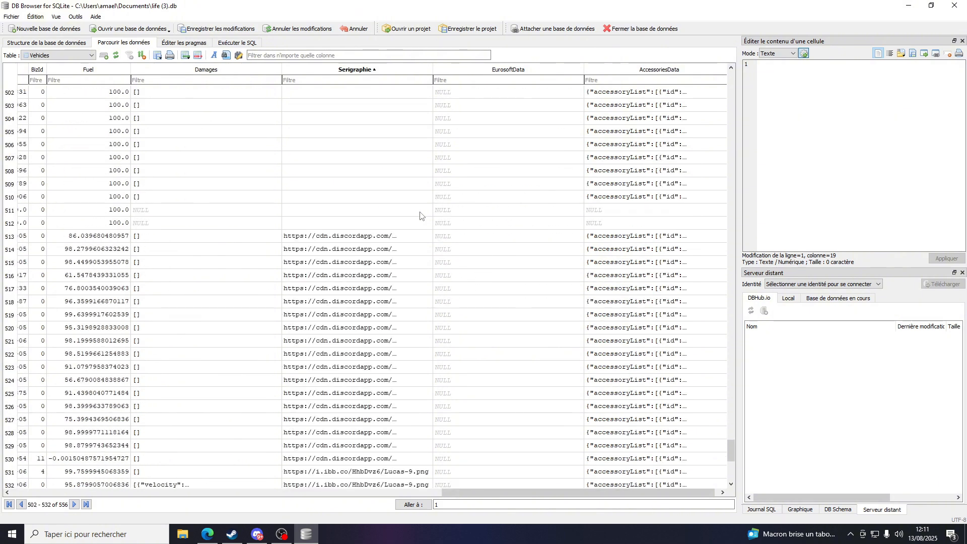
{"action": "scroll", "coordinate": [419, 215], "scroll_direction": "down", "scroll_amount": 8}
{"action": "scroll", "coordinate": [420, 215], "scroll_direction": "up", "scroll_amount": 9}
{"action": "scroll", "coordinate": [420, 215], "scroll_direction": "down", "scroll_amount": 9}
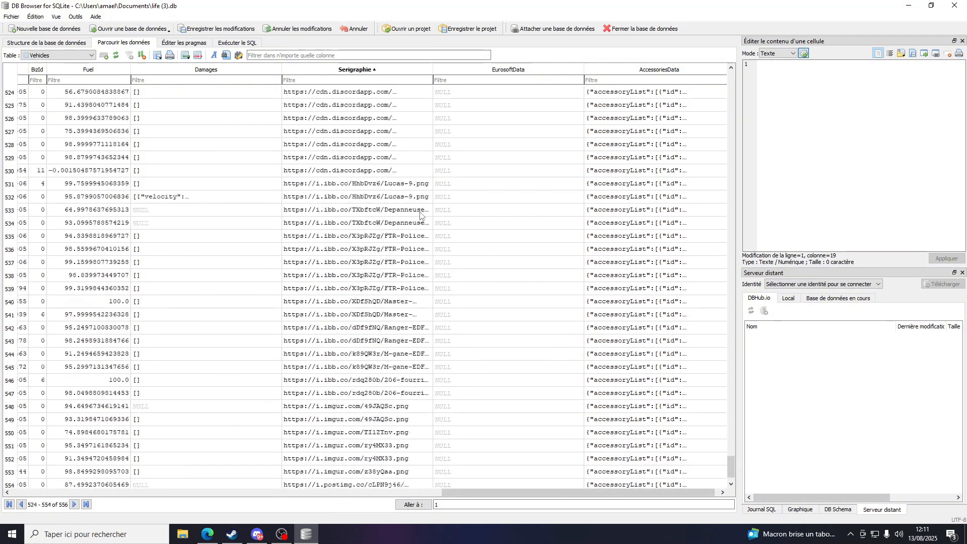
{"action": "scroll", "coordinate": [420, 216], "scroll_direction": "up", "scroll_amount": 6}
Step: Sort the Vehicles table by Serigraphie in descending order and inspect the livery image links in the first three rows
{"action": "left_click", "coordinate": [391, 73]}
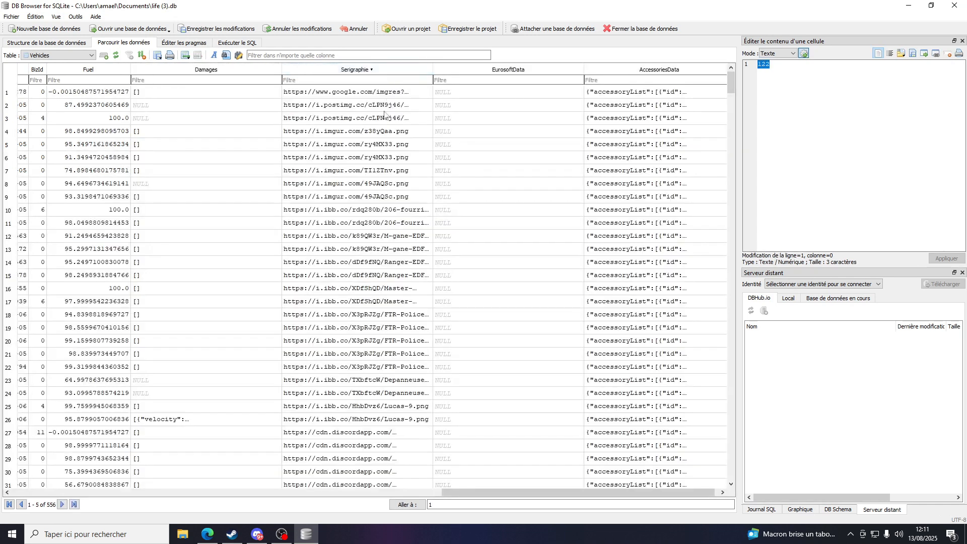
{"action": "left_click", "coordinate": [390, 94]}
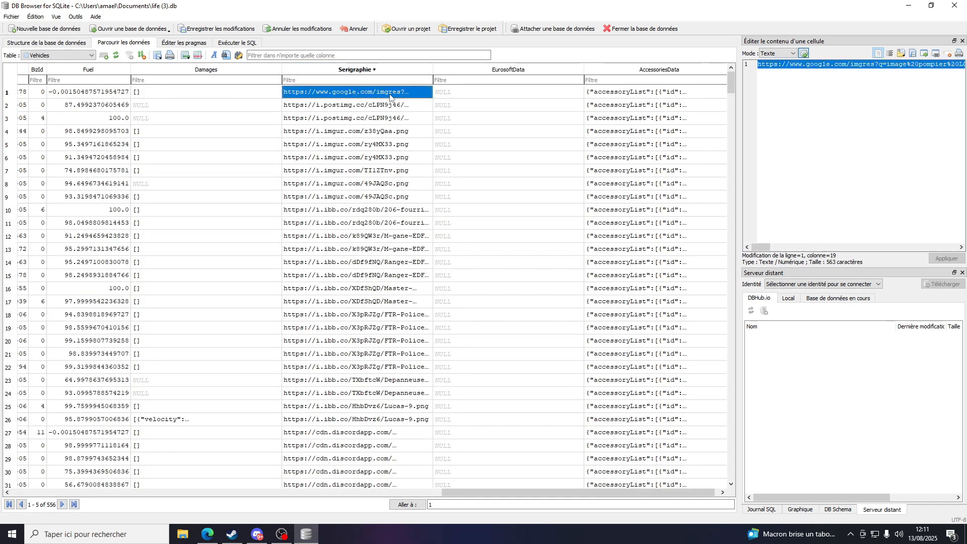
{"action": "left_click", "coordinate": [393, 107]}
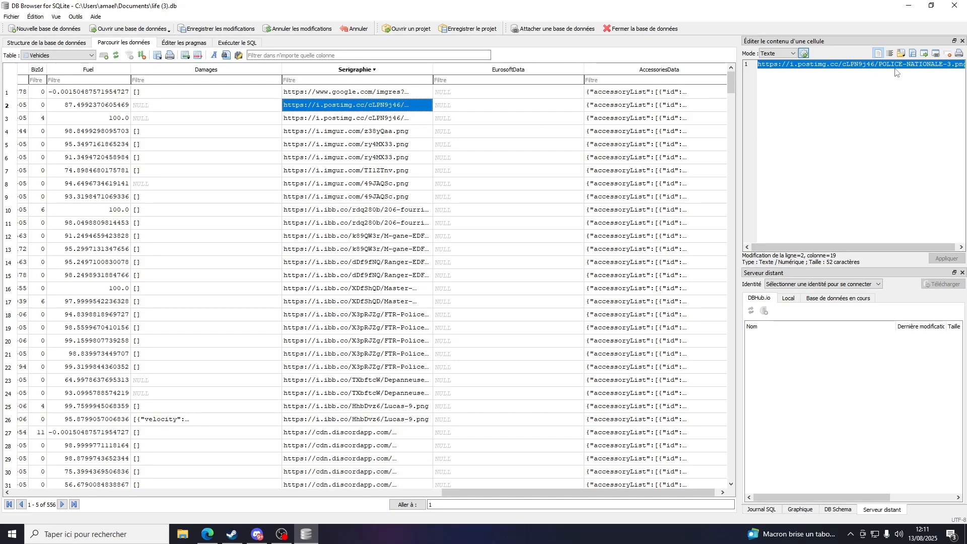
{"action": "left_click", "coordinate": [345, 122]}
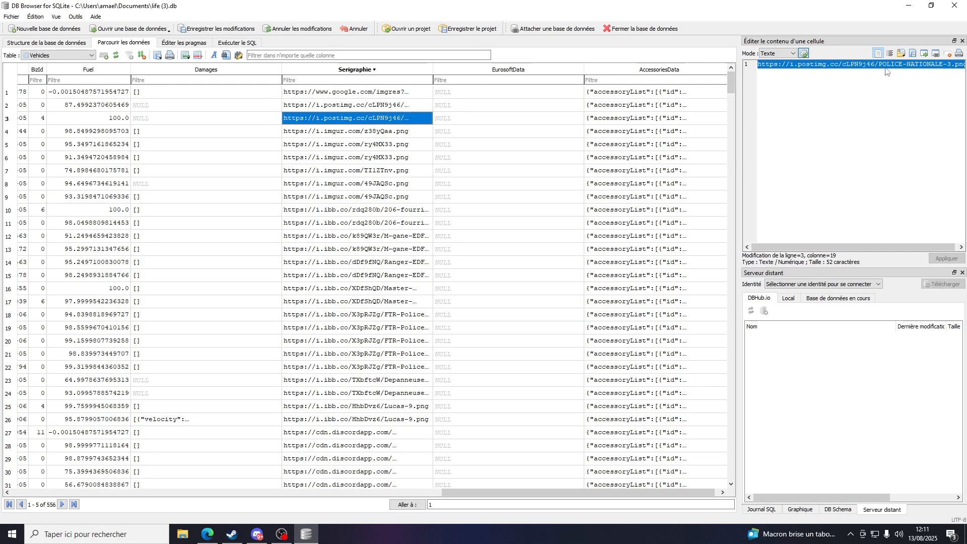
{"action": "scroll", "coordinate": [386, 375], "scroll_direction": "down", "scroll_amount": 2}
{"action": "scroll", "coordinate": [330, 328], "scroll_direction": "down", "scroll_amount": 2}
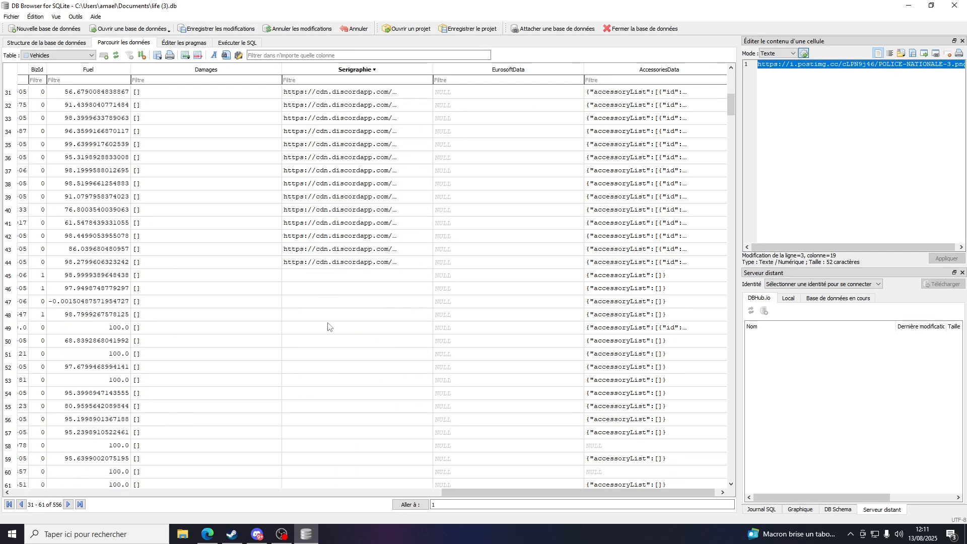
Step: Inspect the livery link in row 24 of the Vehicles table and look through all rows of the Warns table
{"action": "left_click", "coordinate": [333, 237]}
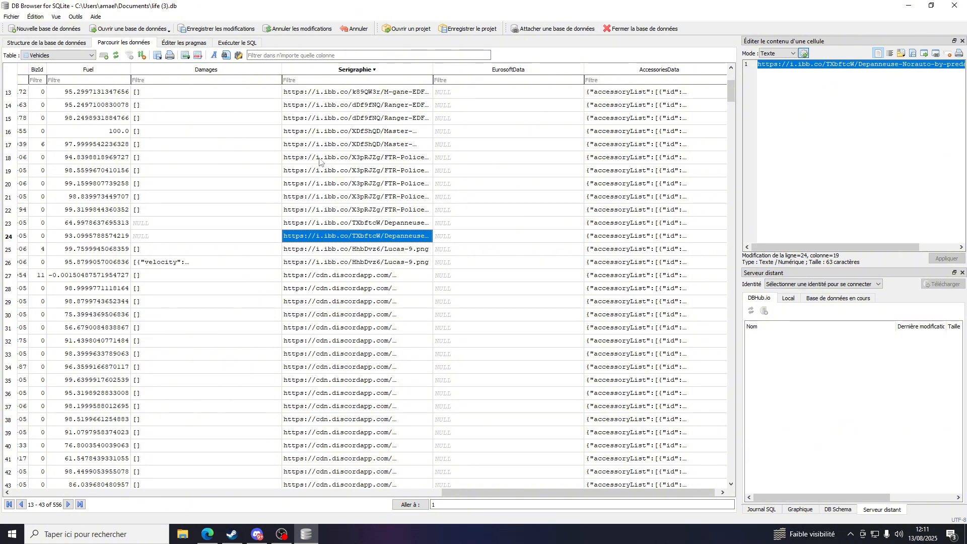
{"action": "left_click", "coordinate": [59, 55]}
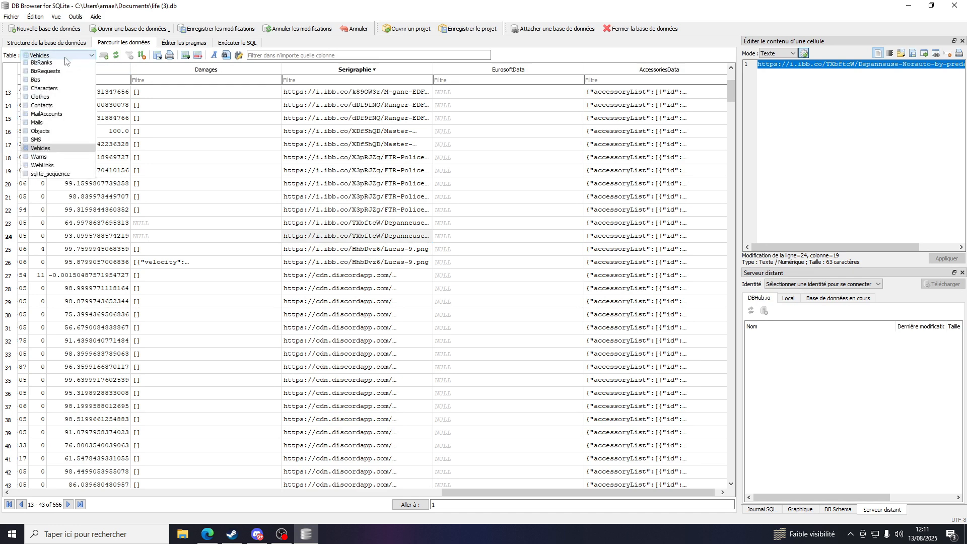
{"action": "left_click", "coordinate": [56, 176]}
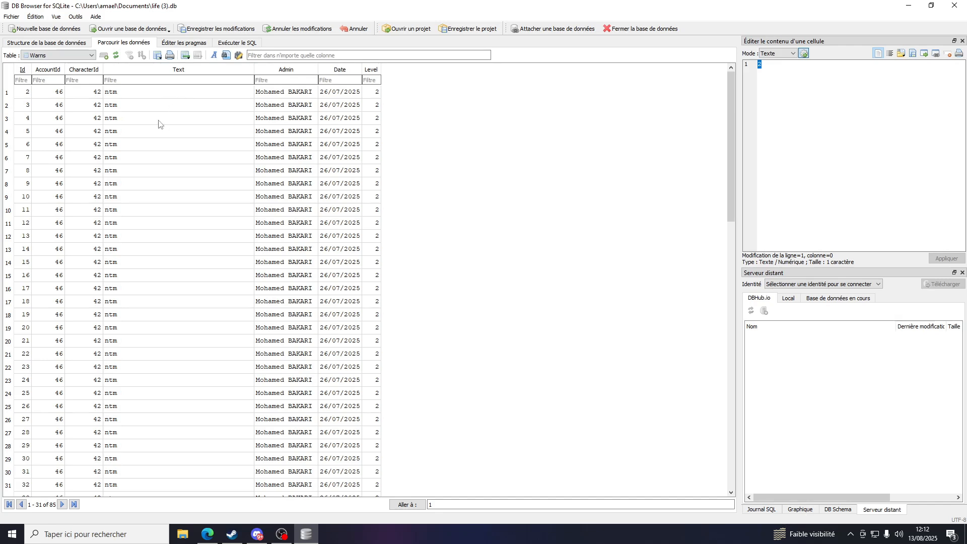
{"action": "scroll", "coordinate": [169, 116], "scroll_direction": "down", "scroll_amount": 7}
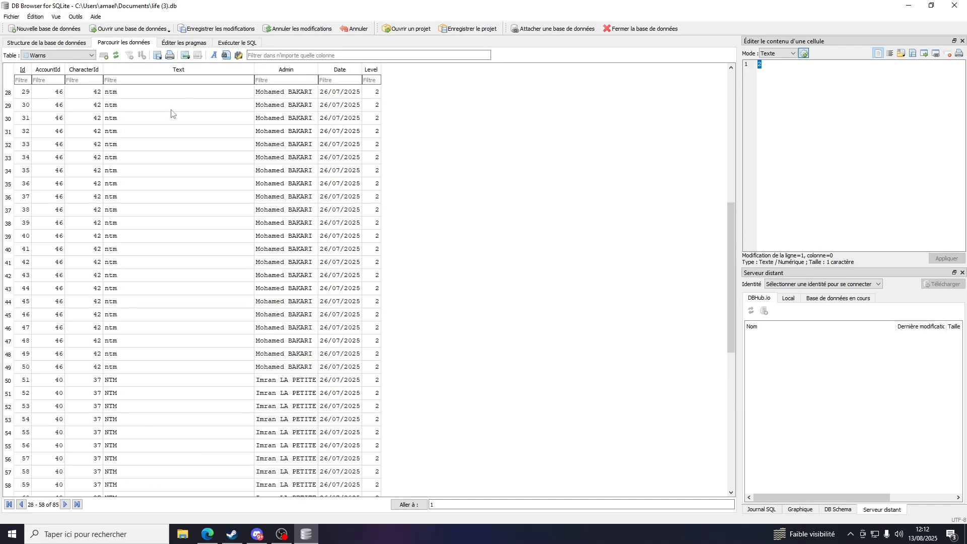
{"action": "scroll", "coordinate": [171, 114], "scroll_direction": "down", "scroll_amount": 10}
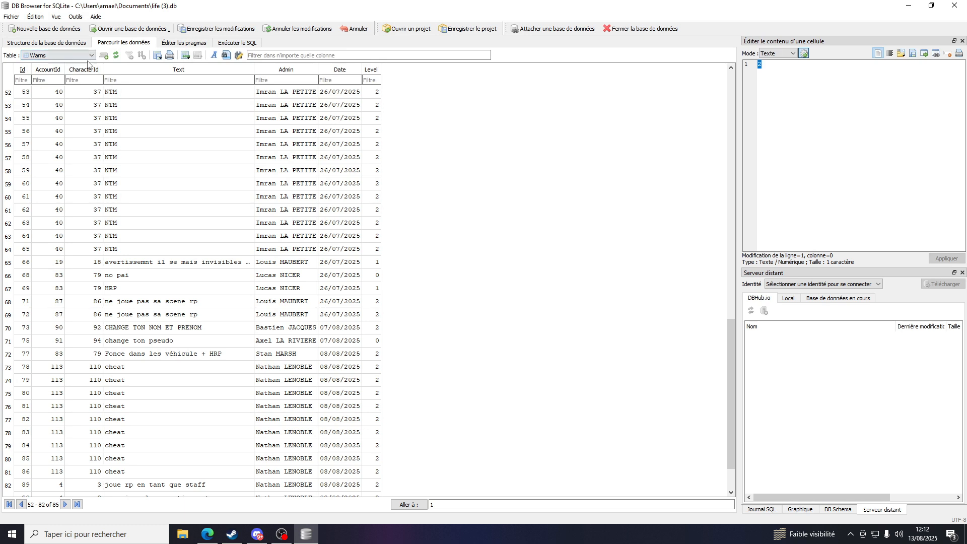
{"action": "scroll", "coordinate": [107, 181], "scroll_direction": "up", "scroll_amount": 17}
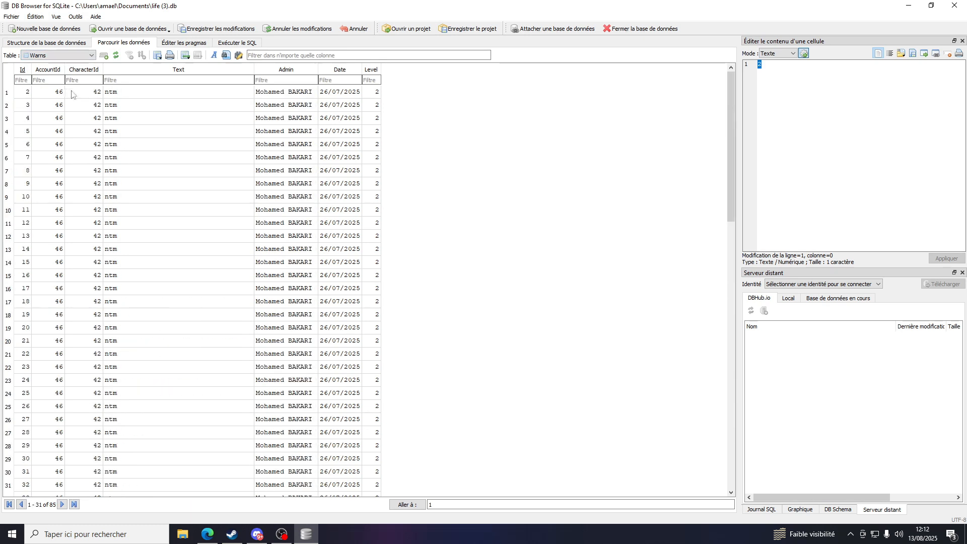
Step: View the WebLinks and sqlite_sequence tables and return to the Accounts table
{"action": "left_click", "coordinate": [56, 56]}
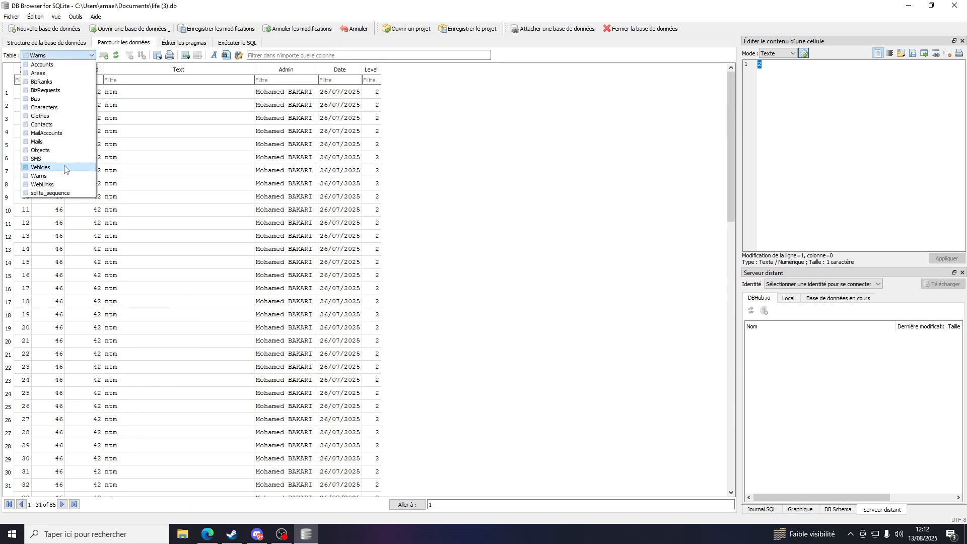
{"action": "left_click", "coordinate": [59, 184]}
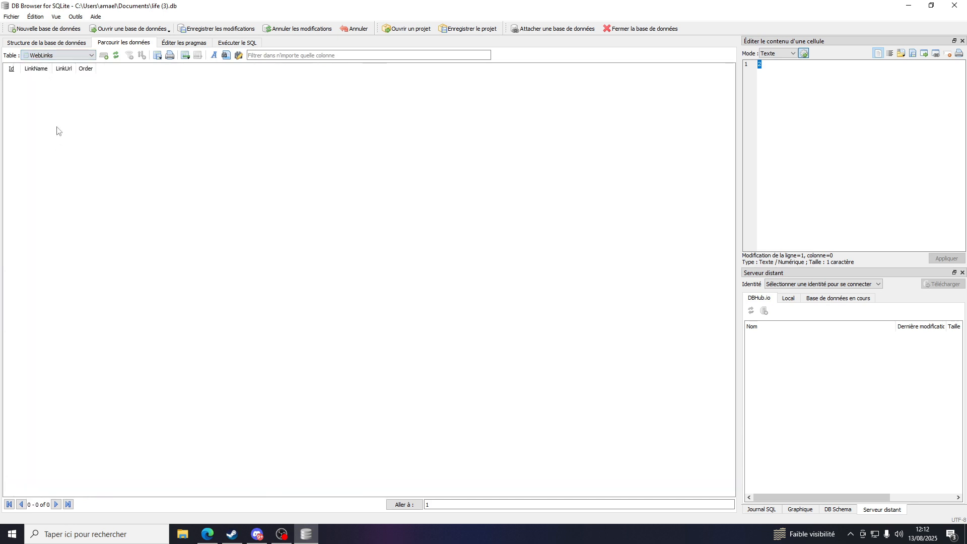
{"action": "left_click", "coordinate": [49, 59]}
{"action": "left_click", "coordinate": [53, 193]}
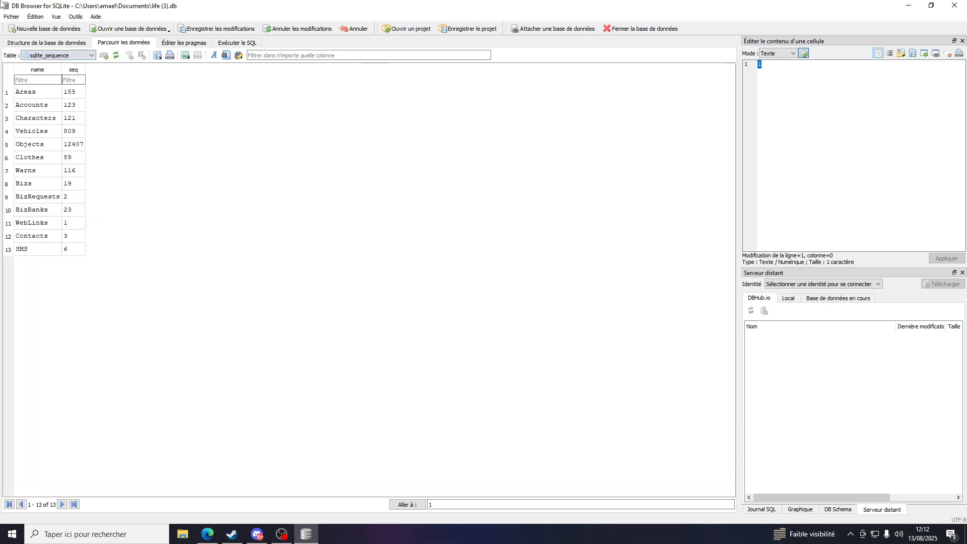
{"action": "left_click", "coordinate": [77, 57]}
{"action": "left_click", "coordinate": [71, 72]}
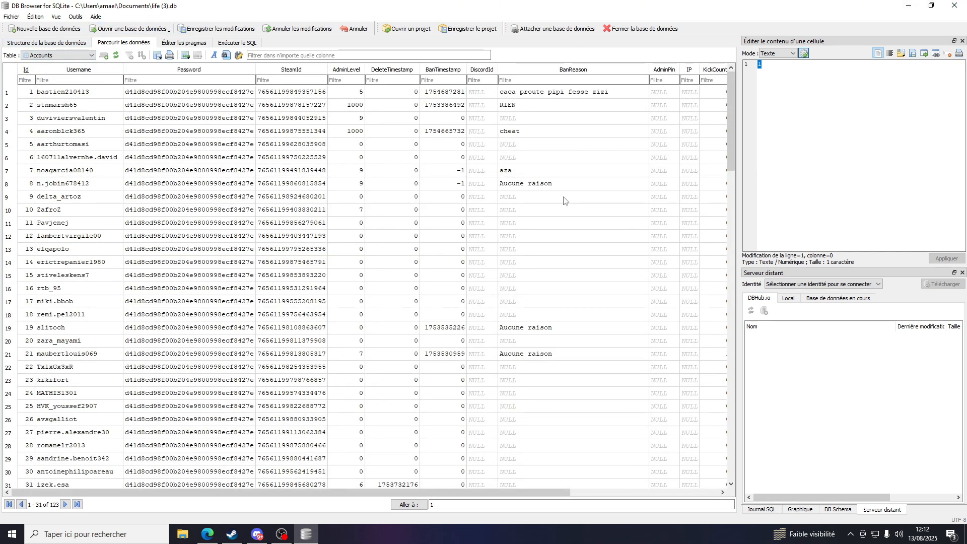
Step: Close the database program, saving the changes to life (3).db, and check the file in the Documents folder
{"action": "left_click", "coordinate": [954, 5]}
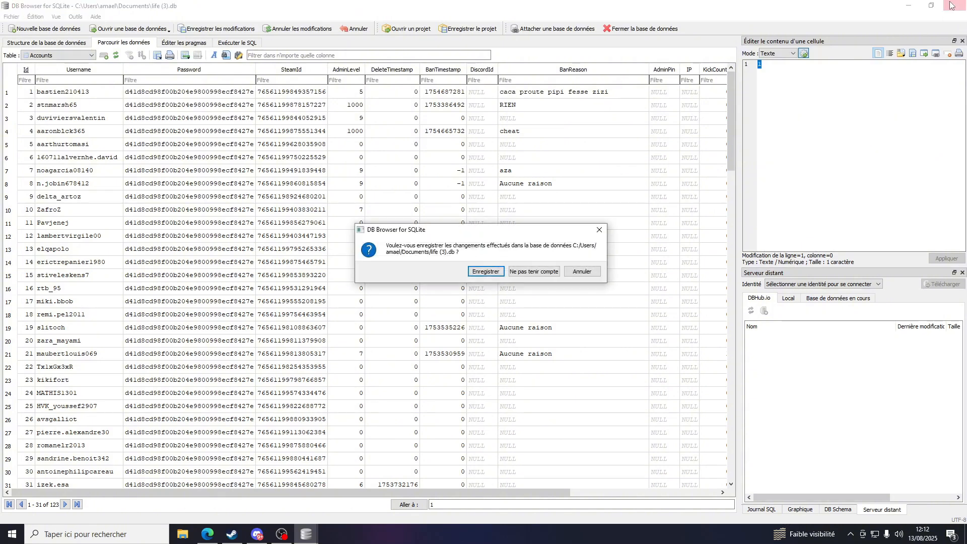
{"action": "left_click", "coordinate": [472, 273]}
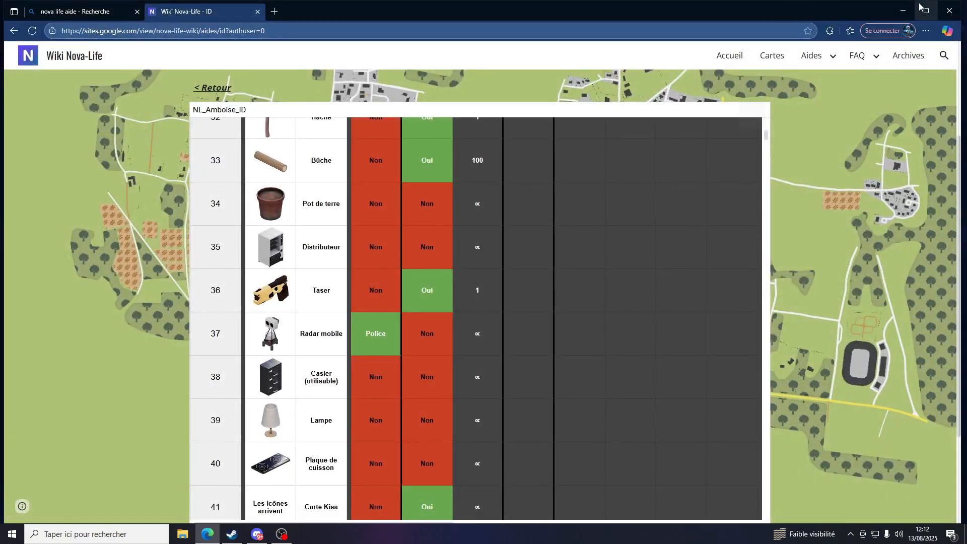
{"action": "key", "text": "super+e"}
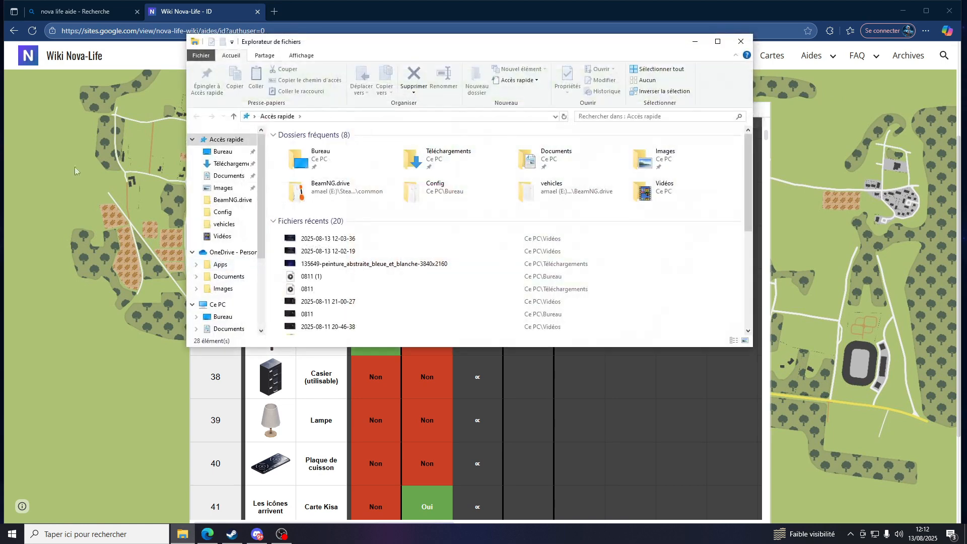
{"action": "left_click", "coordinate": [229, 328]}
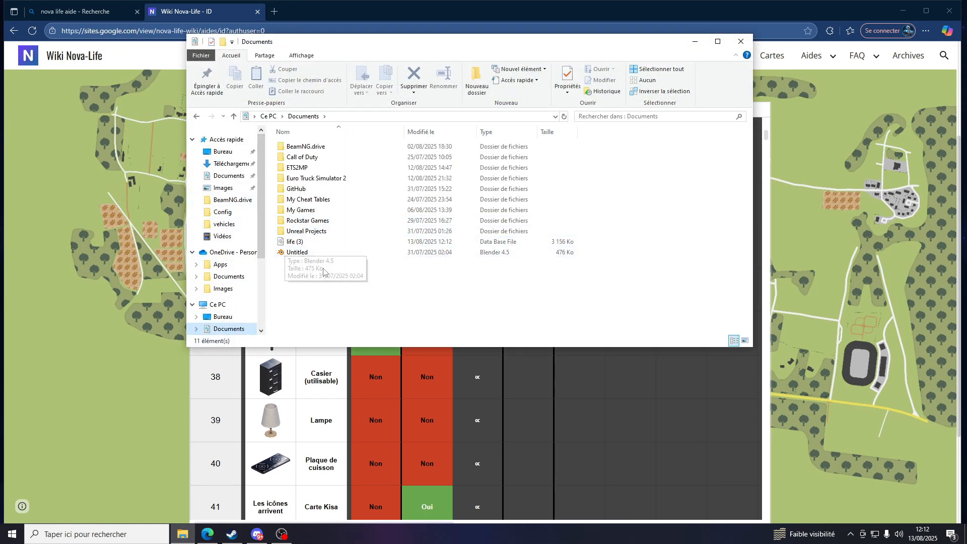
{"action": "left_click", "coordinate": [740, 41]}
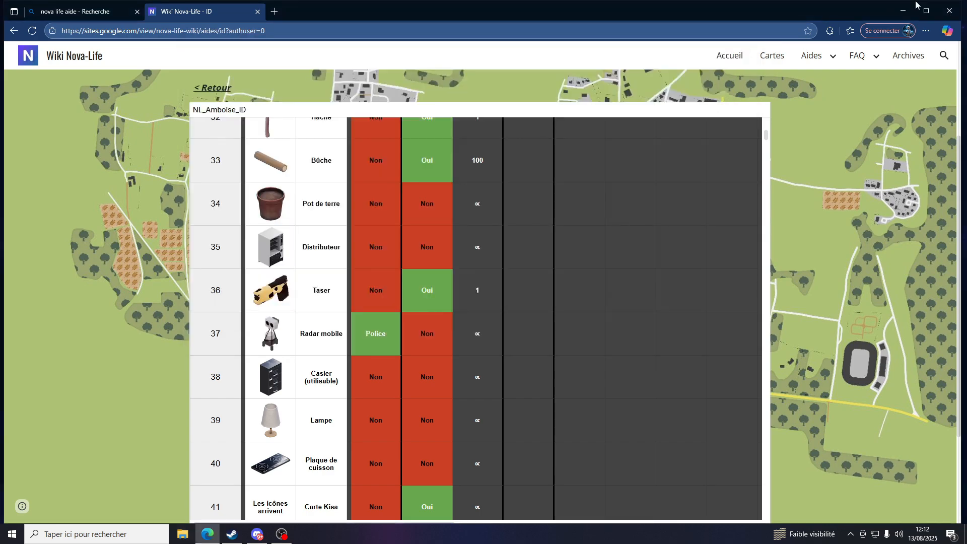
{"action": "left_click", "coordinate": [913, 6]}
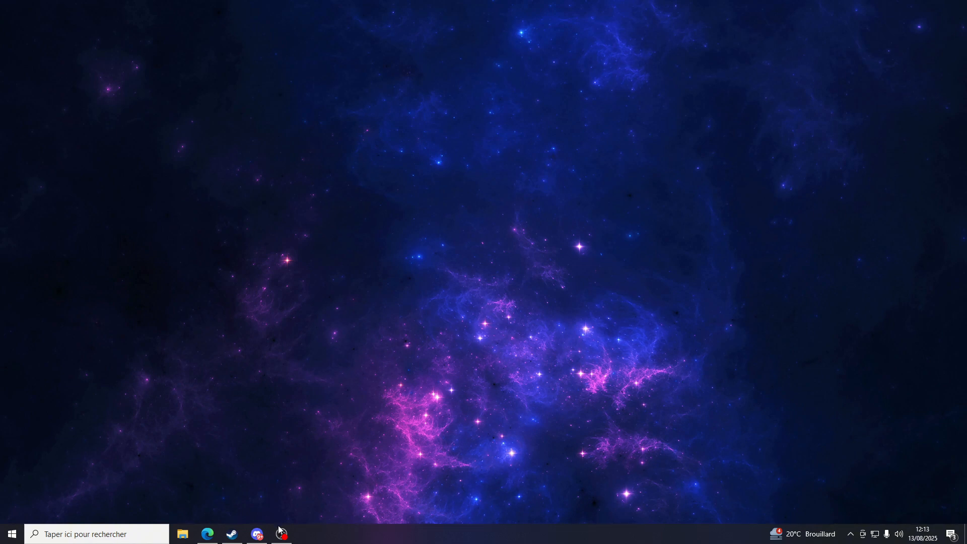
Step: Switch to Discord and view the général and prix-pour-un-dev channels of the DEV SERV 2025 NOVA LIFE server
{"action": "left_click", "coordinate": [257, 533]}
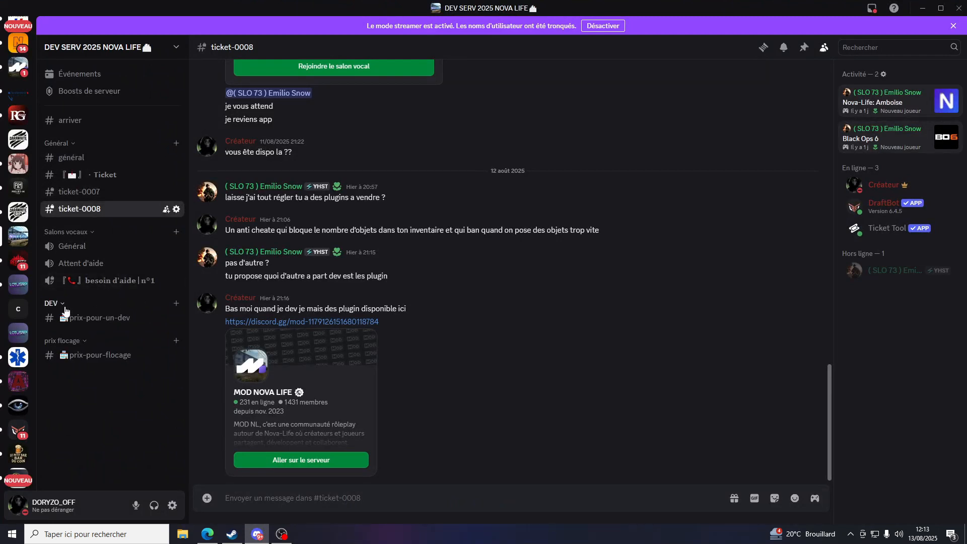
{"action": "left_click", "coordinate": [86, 160]}
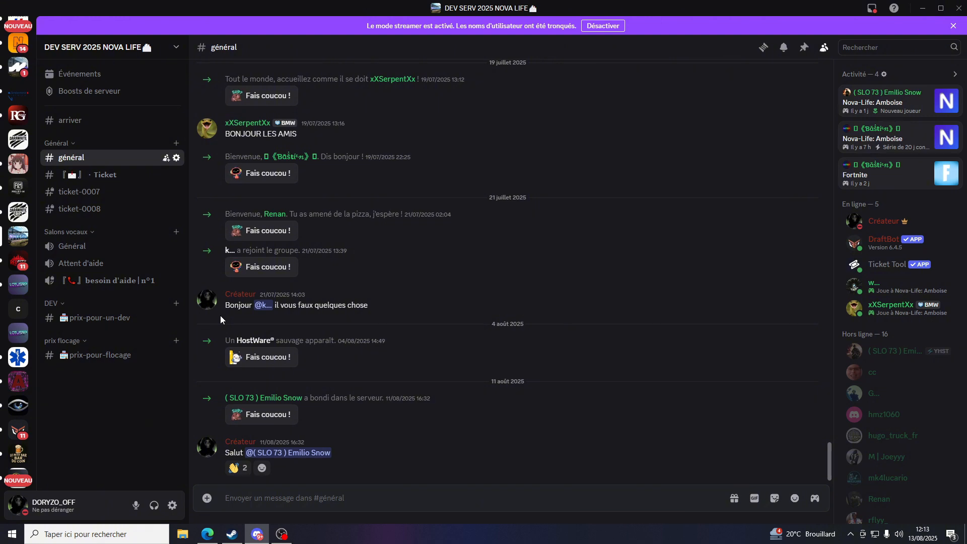
{"action": "left_click", "coordinate": [79, 327]}
Step: Go through the price message, highlighting the 10-euro base server, the 20-euro offer and the repair and boost lines
{"action": "left_click_drag", "start_coordinate": [215, 313], "coordinate": [280, 316]}
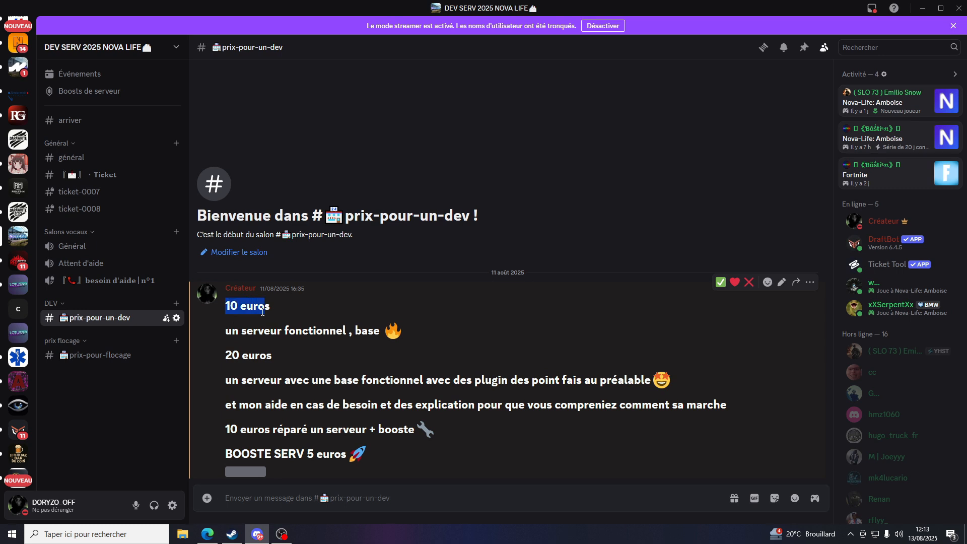
{"action": "left_click", "coordinate": [254, 326]}
{"action": "left_click_drag", "start_coordinate": [223, 331], "coordinate": [422, 339]}
{"action": "left_click", "coordinate": [463, 338]}
{"action": "left_click_drag", "start_coordinate": [214, 340], "coordinate": [279, 360]}
{"action": "left_click", "coordinate": [213, 353]}
{"action": "left_click", "coordinate": [285, 368]}
{"action": "left_click_drag", "start_coordinate": [207, 311], "coordinate": [444, 318]}
{"action": "left_click_drag", "start_coordinate": [226, 432], "coordinate": [464, 468]}
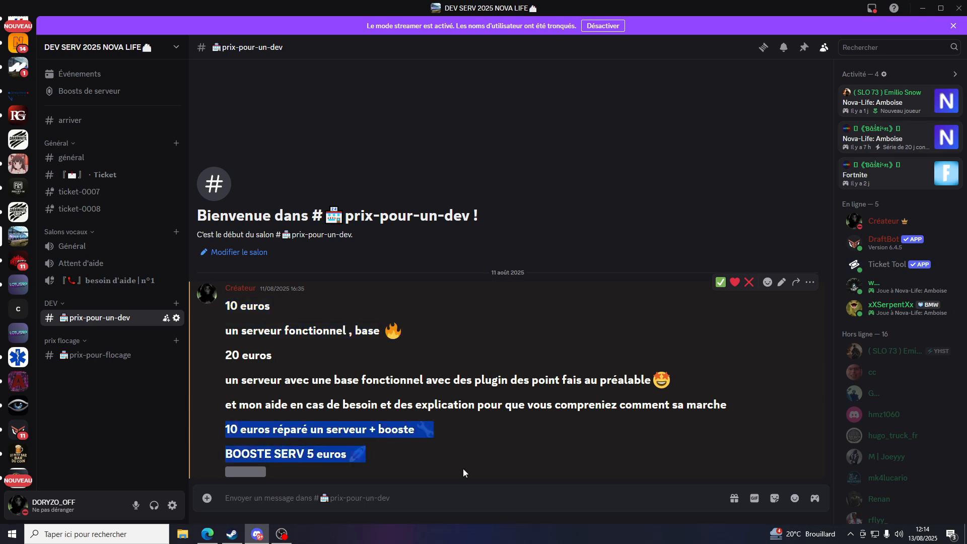
{"action": "left_click", "coordinate": [363, 430]}
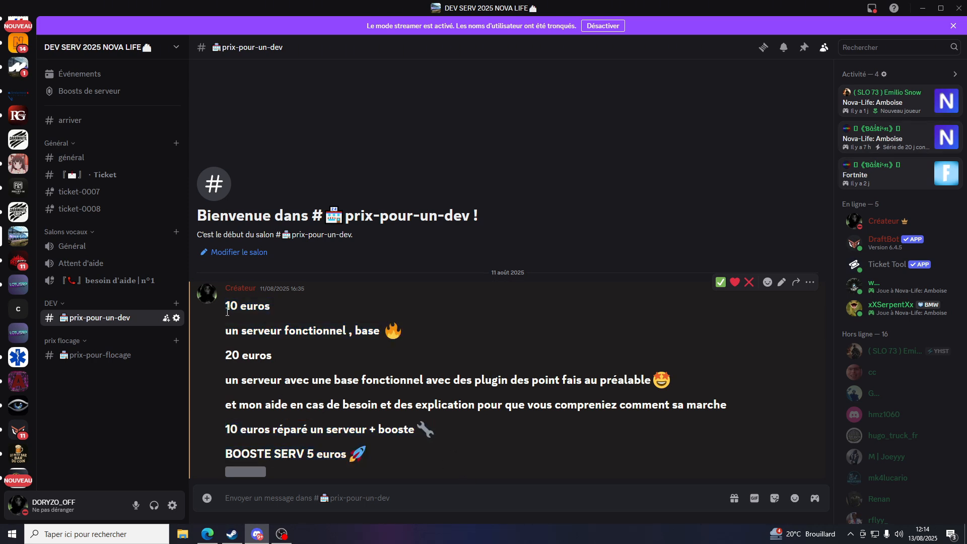
Step: Highlight the 10-euro base server offer again and the 10-euro server repair and boost line for comparison
{"action": "left_click_drag", "start_coordinate": [227, 312], "coordinate": [475, 333]}
{"action": "left_click", "coordinate": [476, 333]}
{"action": "left_click_drag", "start_coordinate": [230, 431], "coordinate": [335, 434]}
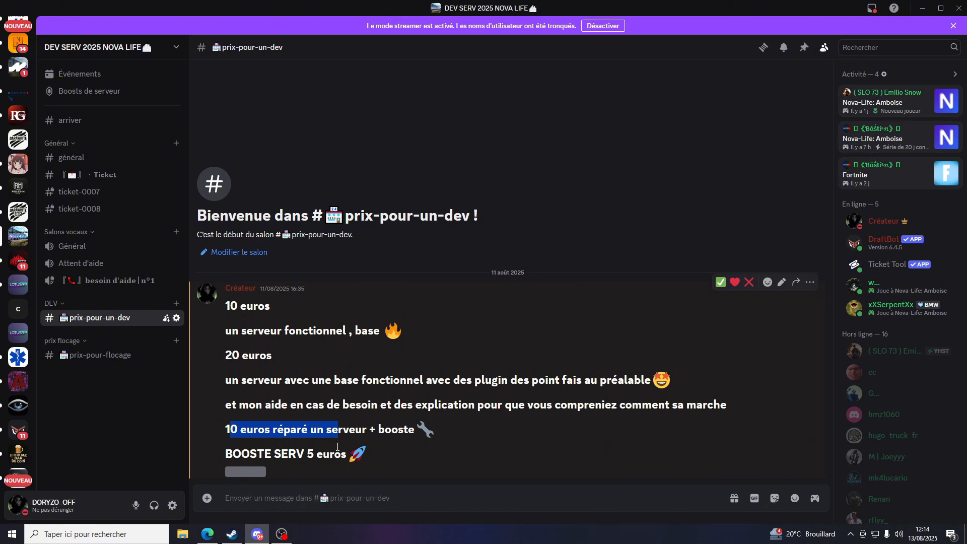
{"action": "left_click_drag", "start_coordinate": [376, 431], "coordinate": [427, 433]}
{"action": "left_click", "coordinate": [443, 437]}
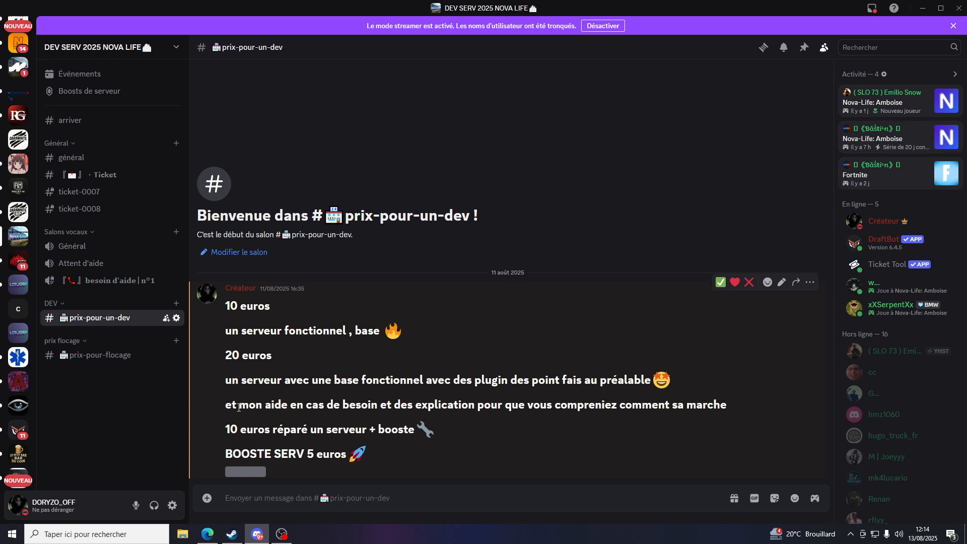
Step: Highlight the "BOOSTE SERV 5 euros" line of the price message
{"action": "left_click_drag", "start_coordinate": [218, 455], "coordinate": [349, 447]}
{"action": "left_click", "coordinate": [349, 447]}
{"action": "triple_click", "coordinate": [347, 458]}
{"action": "left_click", "coordinate": [396, 454]}
{"action": "left_click_drag", "start_coordinate": [367, 456], "coordinate": [215, 454]}
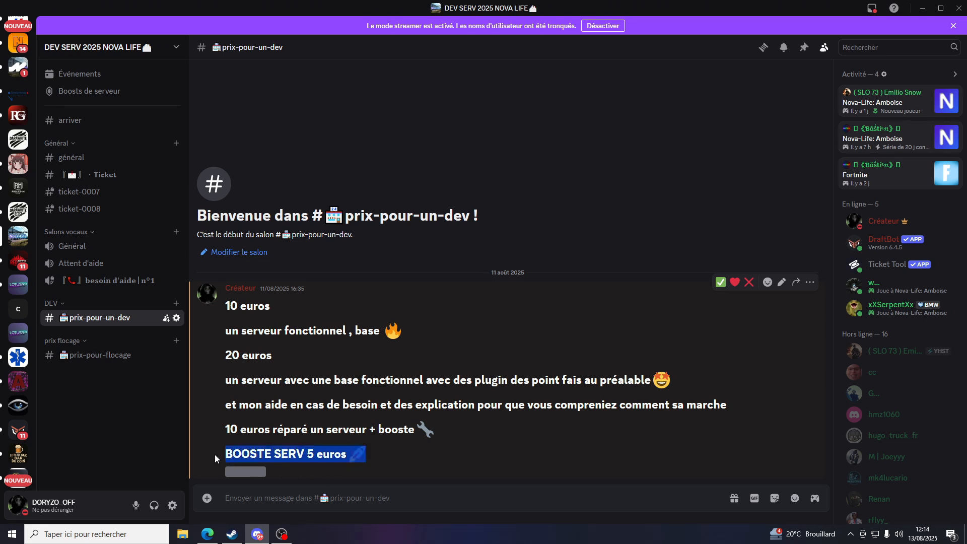
{"action": "left_click", "coordinate": [403, 447]}
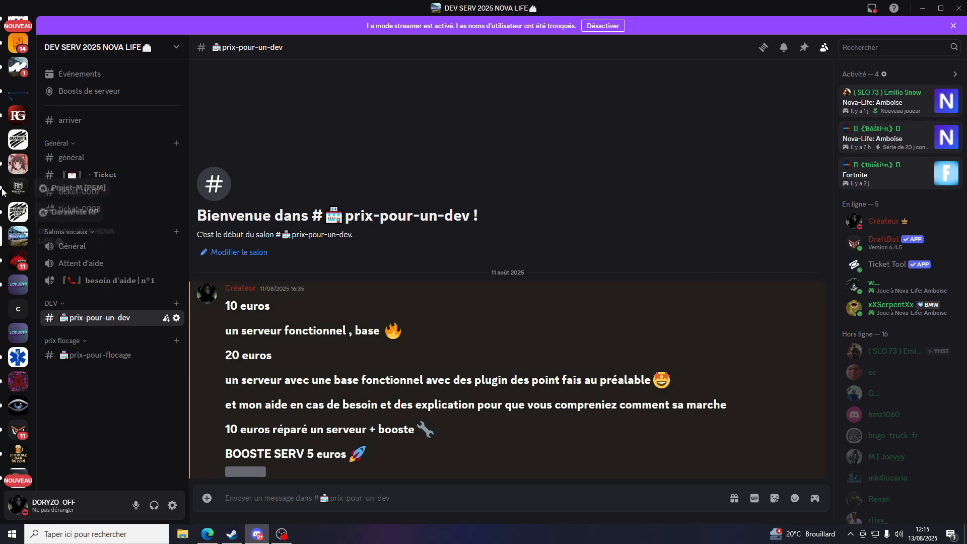
Step: Open the Light City RP Discord server and look through its channel categories from ACCEUIL to SUPPORT
{"action": "scroll", "coordinate": [10, 403], "scroll_direction": "up", "scroll_amount": 8}
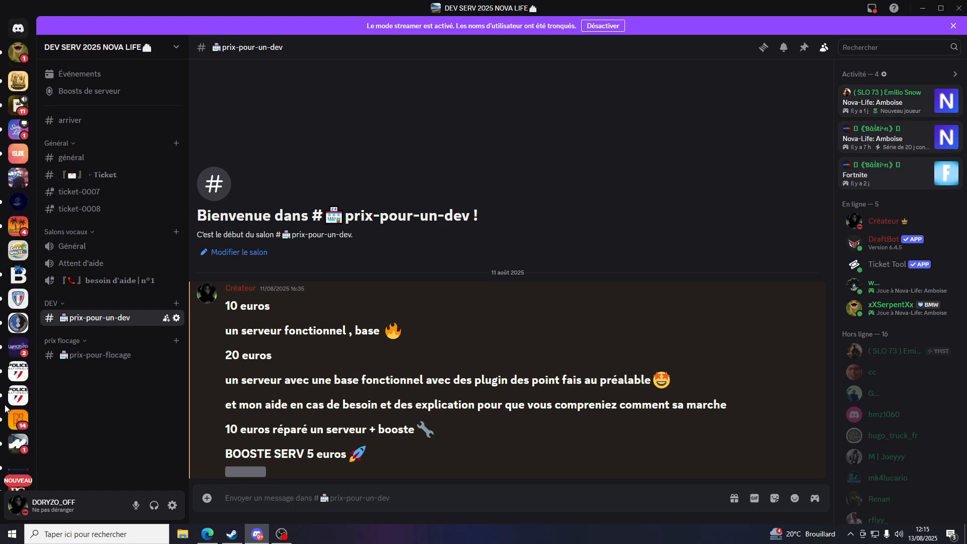
{"action": "left_click", "coordinate": [18, 346]}
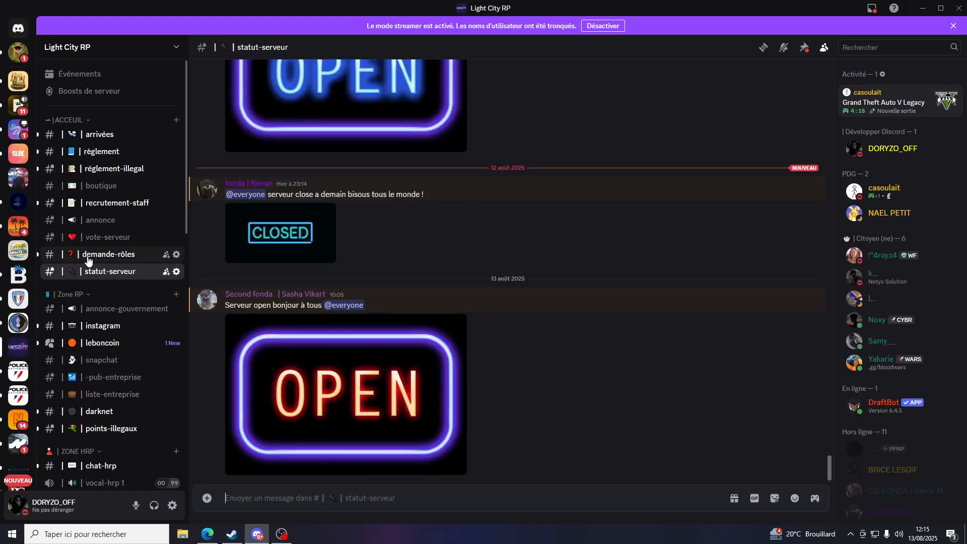
{"action": "scroll", "coordinate": [136, 176], "scroll_direction": "down", "scroll_amount": 14}
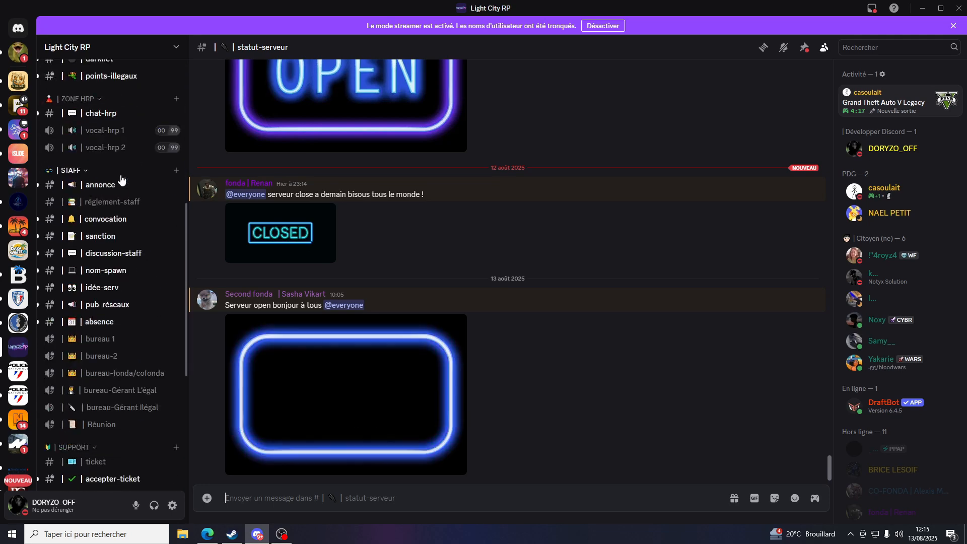
{"action": "scroll", "coordinate": [123, 315], "scroll_direction": "up", "scroll_amount": 9}
{"action": "scroll", "coordinate": [122, 322], "scroll_direction": "up", "scroll_amount": 5}
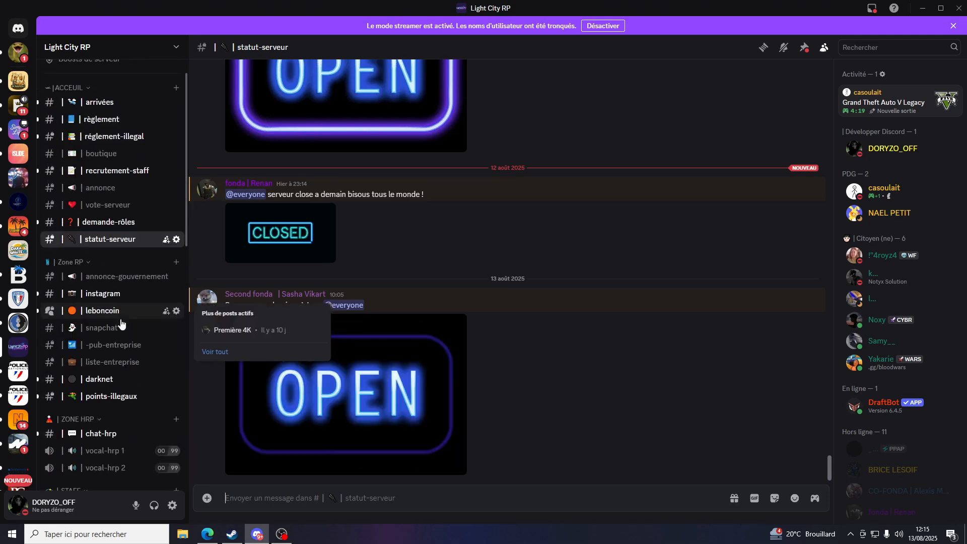
{"action": "scroll", "coordinate": [166, 347], "scroll_direction": "down", "scroll_amount": 7}
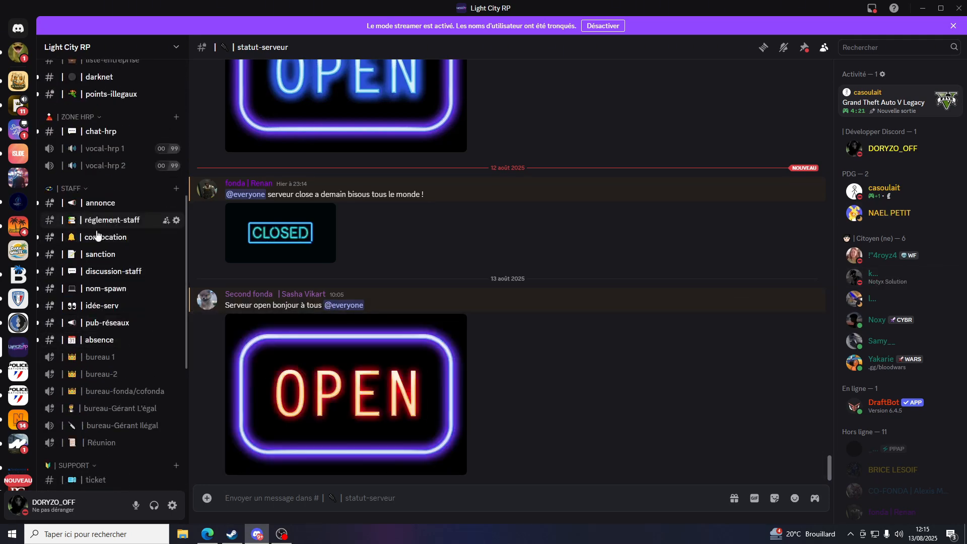
{"action": "scroll", "coordinate": [151, 302], "scroll_direction": "down", "scroll_amount": 6}
{"action": "scroll", "coordinate": [121, 302], "scroll_direction": "up", "scroll_amount": 7}
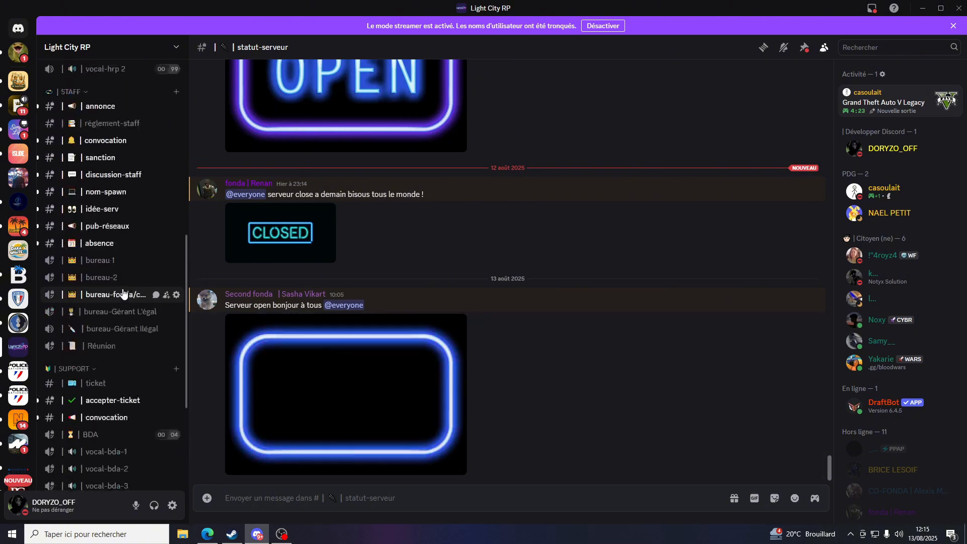
{"action": "scroll", "coordinate": [136, 143], "scroll_direction": "up", "scroll_amount": 3}
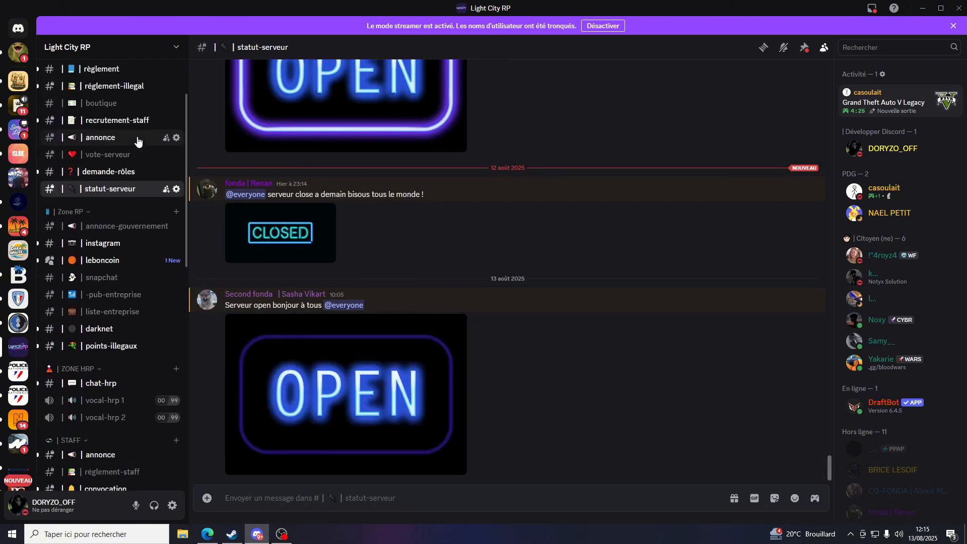
Step: Open the ticket channel under SUPPORT, view the ticket reasons, and look through the remaining channels
{"action": "scroll", "coordinate": [125, 277], "scroll_direction": "down", "scroll_amount": 8}
{"action": "left_click", "coordinate": [100, 379]}
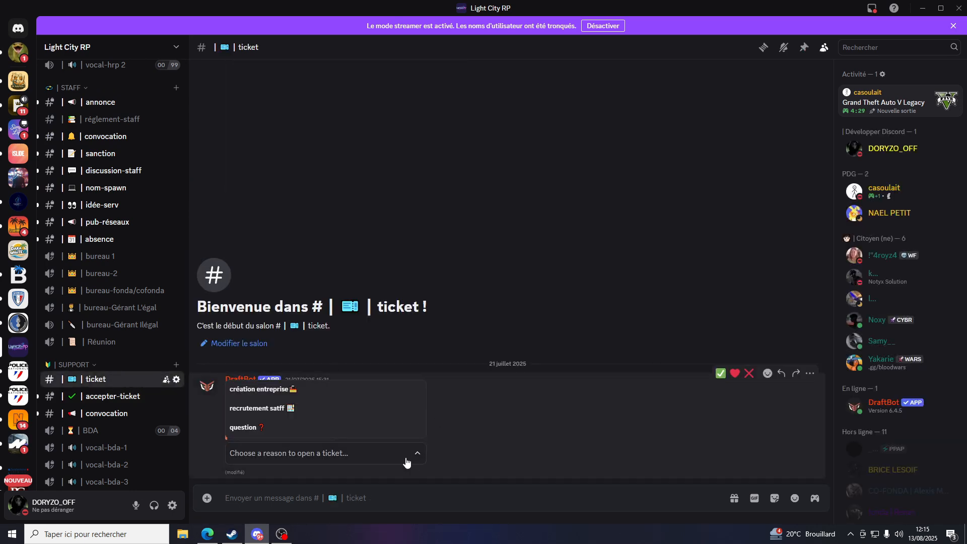
{"action": "left_click", "coordinate": [407, 462]}
{"action": "scroll", "coordinate": [104, 387], "scroll_direction": "down", "scroll_amount": 4}
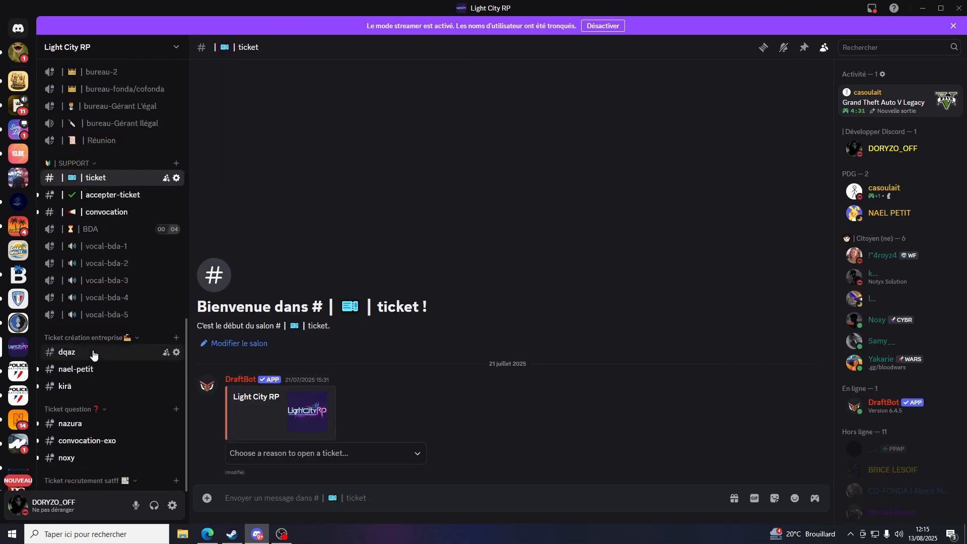
{"action": "scroll", "coordinate": [96, 362], "scroll_direction": "up", "scroll_amount": 15}
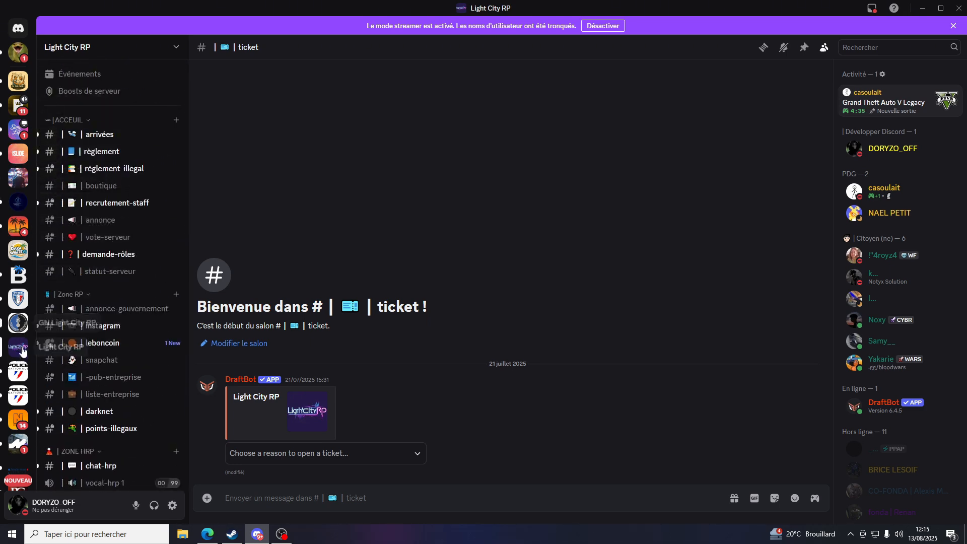
Step: Return to the DEV SERV 2025 NOVA LIFE Discord server with its development price message
{"action": "scroll", "coordinate": [20, 347], "scroll_direction": "down", "scroll_amount": 6}
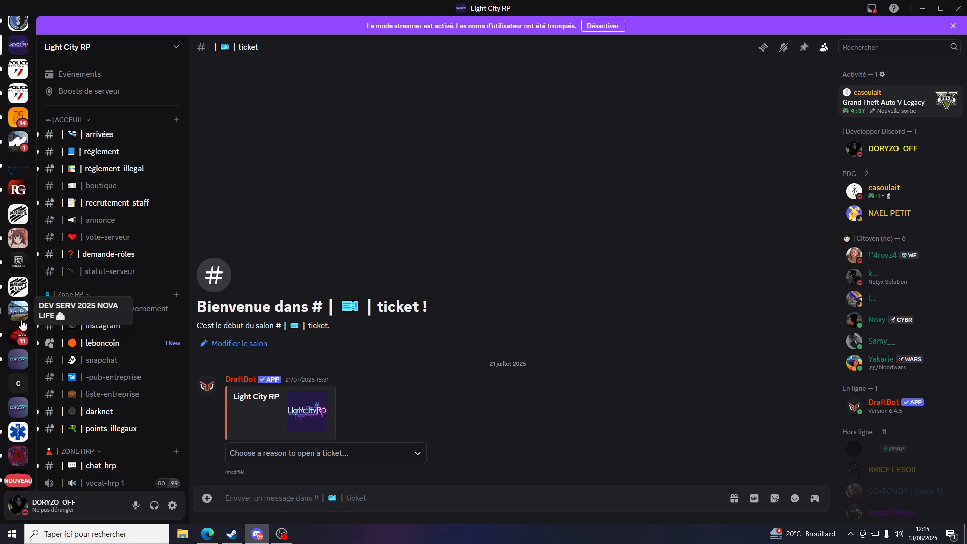
{"action": "left_click", "coordinate": [21, 322]}
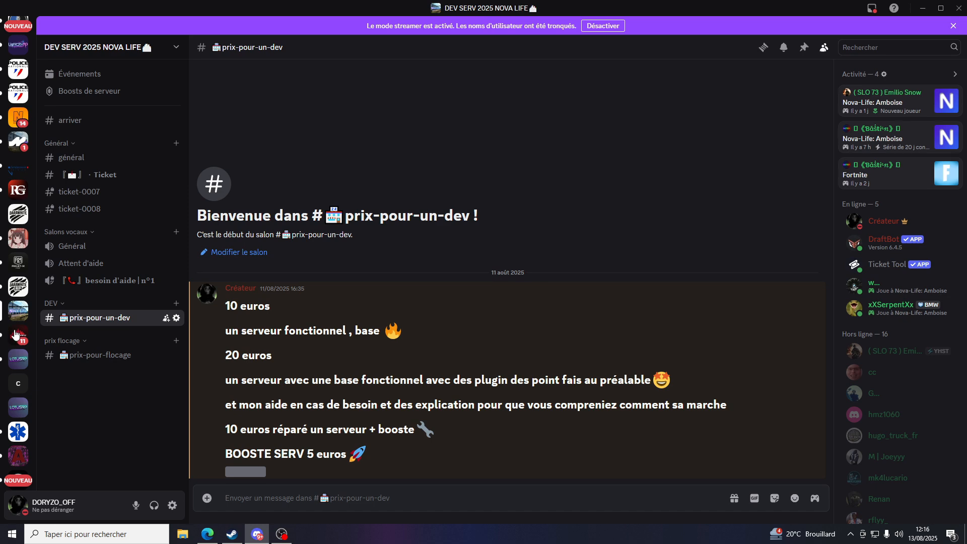
Step: Switch to Microsoft Edge, search for yorkhost in a new tab, and open the YorkHost website
{"action": "left_click", "coordinate": [202, 535]}
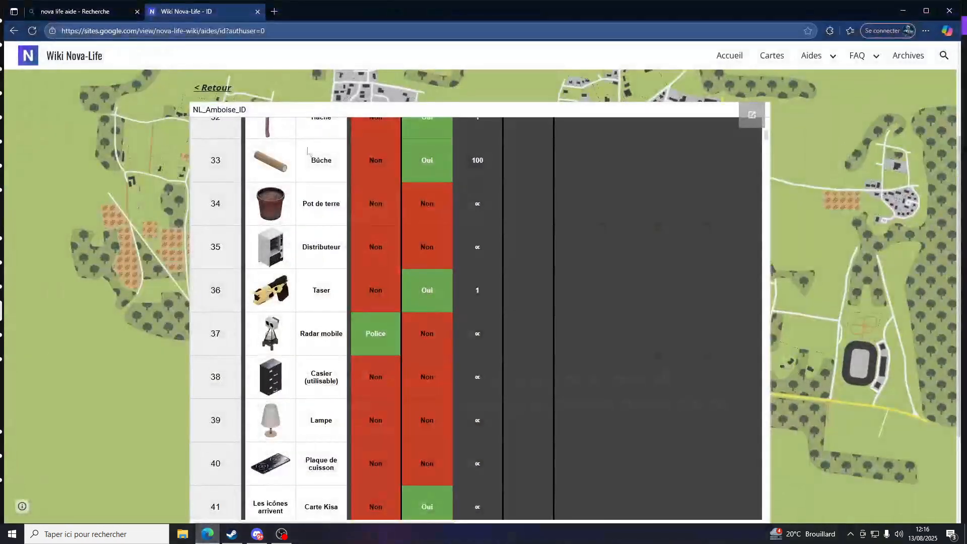
{"action": "left_click", "coordinate": [273, 9]}
{"action": "type", "text": "yor"}
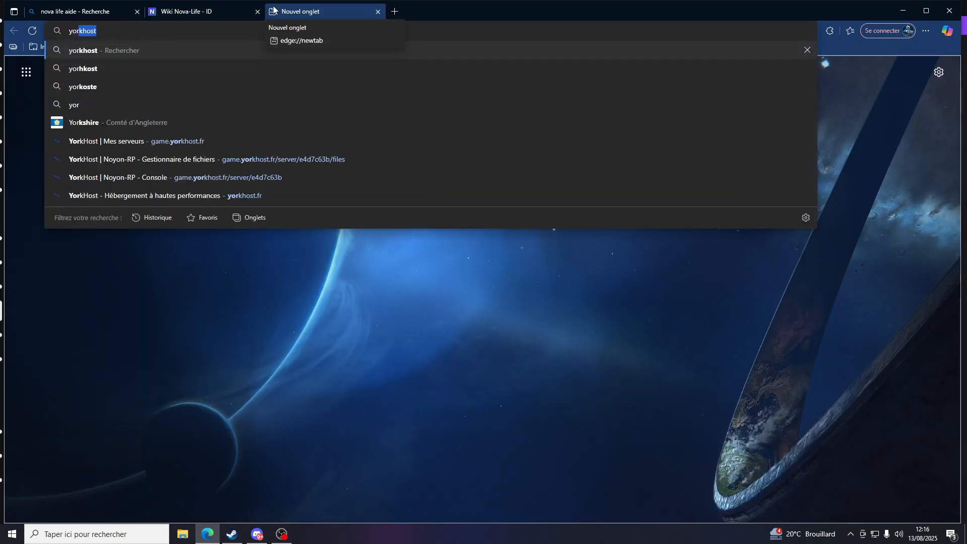
{"action": "key", "text": "Return"}
{"action": "left_click", "coordinate": [169, 188]}
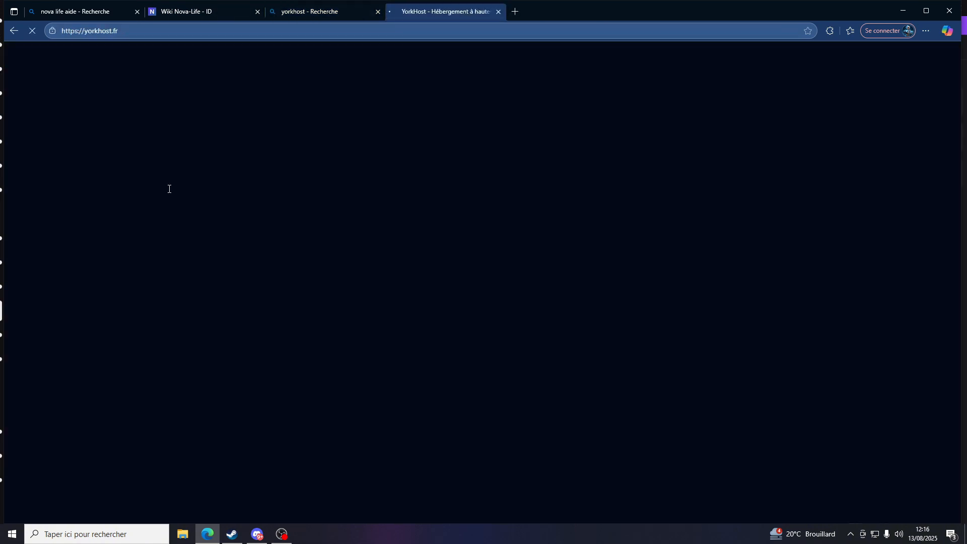
Step: Open YorkHost's NovaLife game server offers and review the monthly plans NovaLife-1 to NovaLife-4
{"action": "mouse_move", "coordinate": [361, 63]}
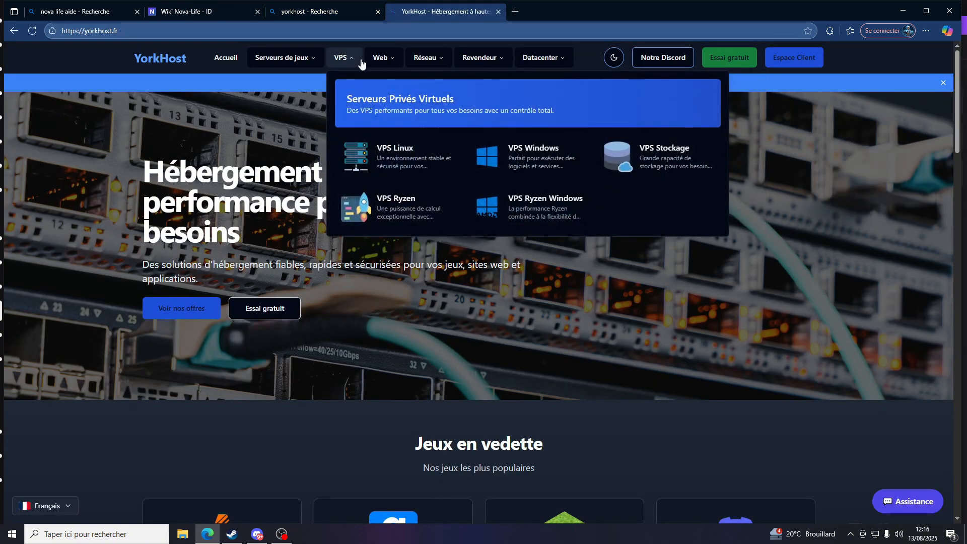
{"action": "mouse_move", "coordinate": [280, 59]}
{"action": "left_click", "coordinate": [285, 359]}
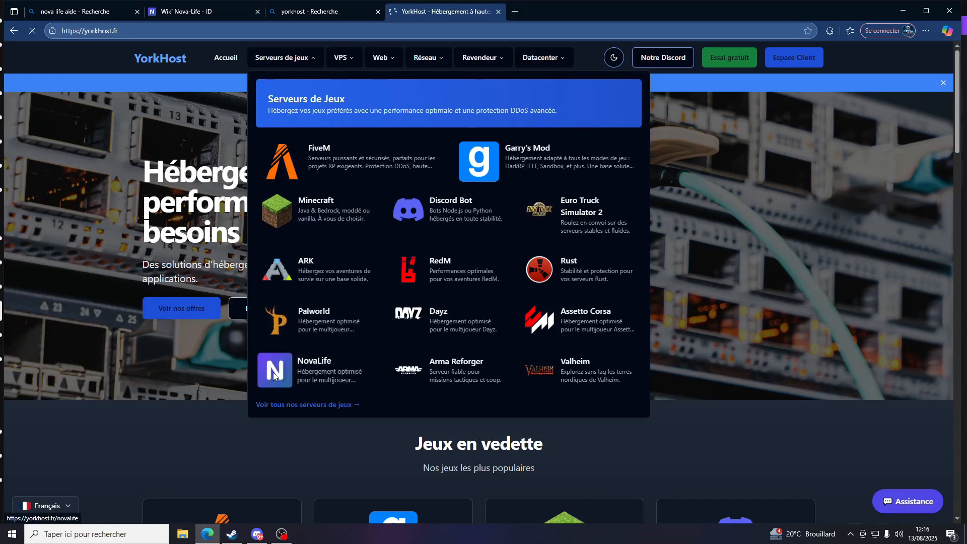
{"action": "scroll", "coordinate": [292, 371], "scroll_direction": "down", "scroll_amount": 3}
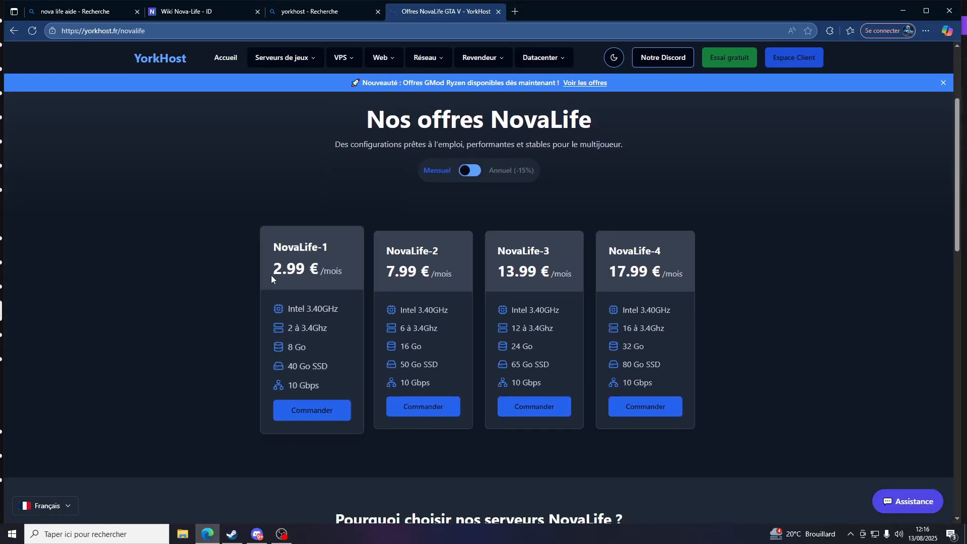
{"action": "left_click", "coordinate": [169, 298]}
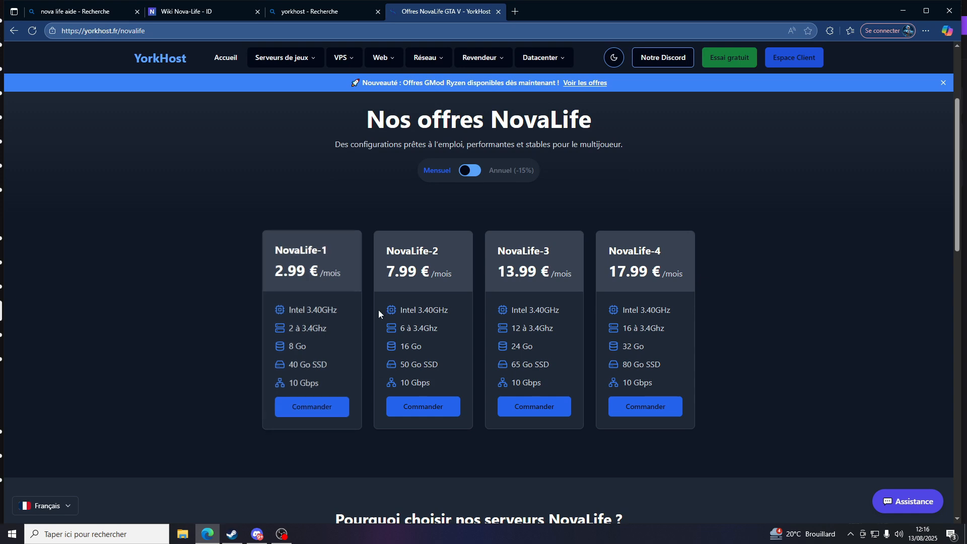
{"action": "left_click", "coordinate": [419, 294]}
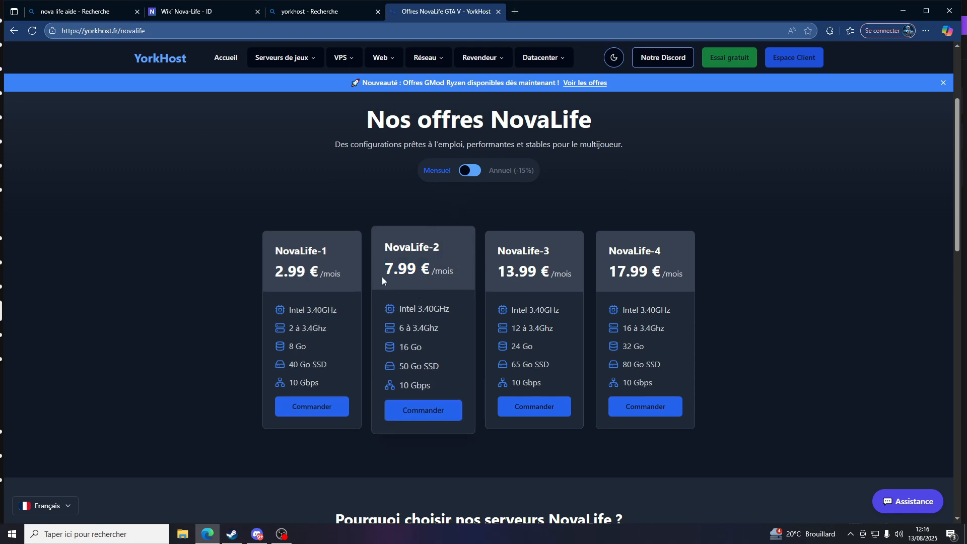
Step: Open YorkHost's VPS Linux offers and look through the monthly plans
{"action": "left_click", "coordinate": [514, 12]}
{"action": "left_click", "coordinate": [464, 14]}
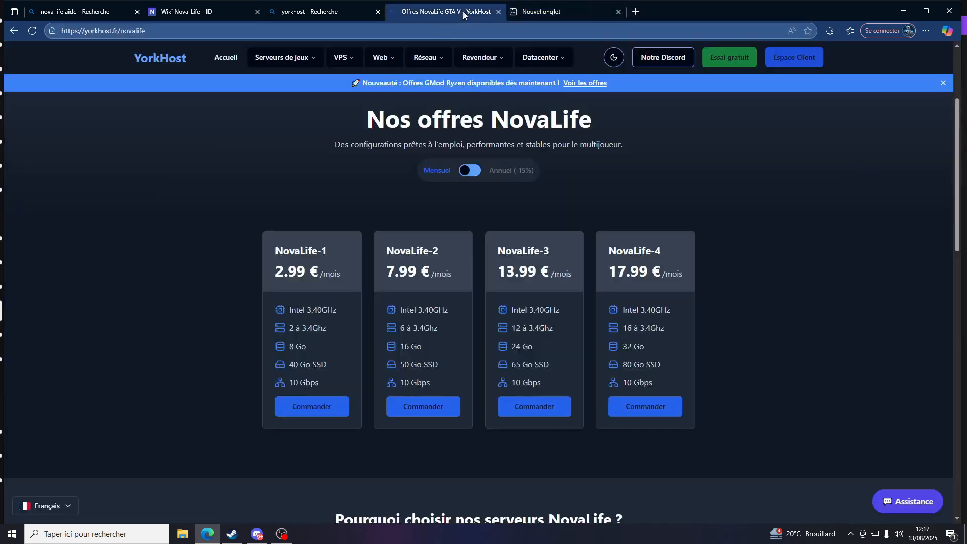
{"action": "mouse_move", "coordinate": [342, 61]}
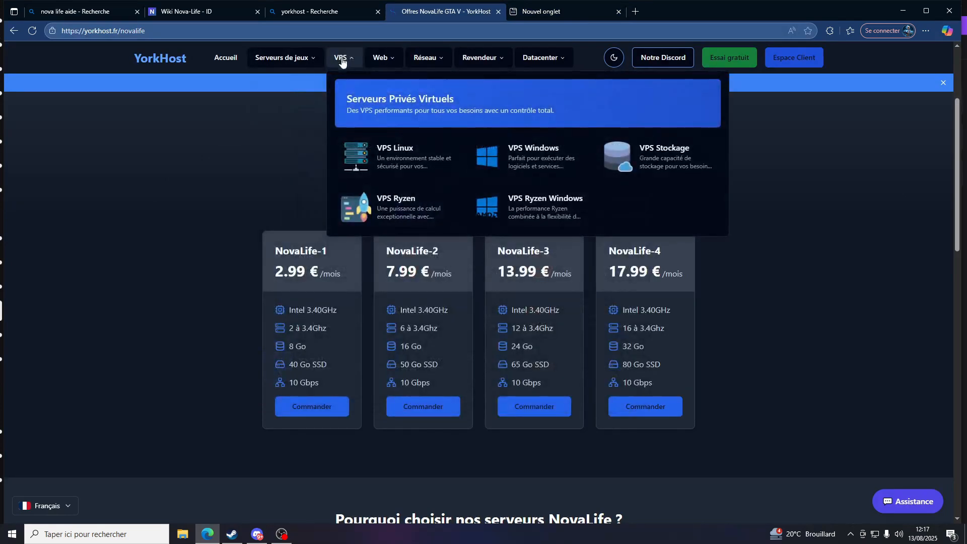
{"action": "left_click", "coordinate": [385, 151]}
{"action": "scroll", "coordinate": [406, 217], "scroll_direction": "down", "scroll_amount": 5}
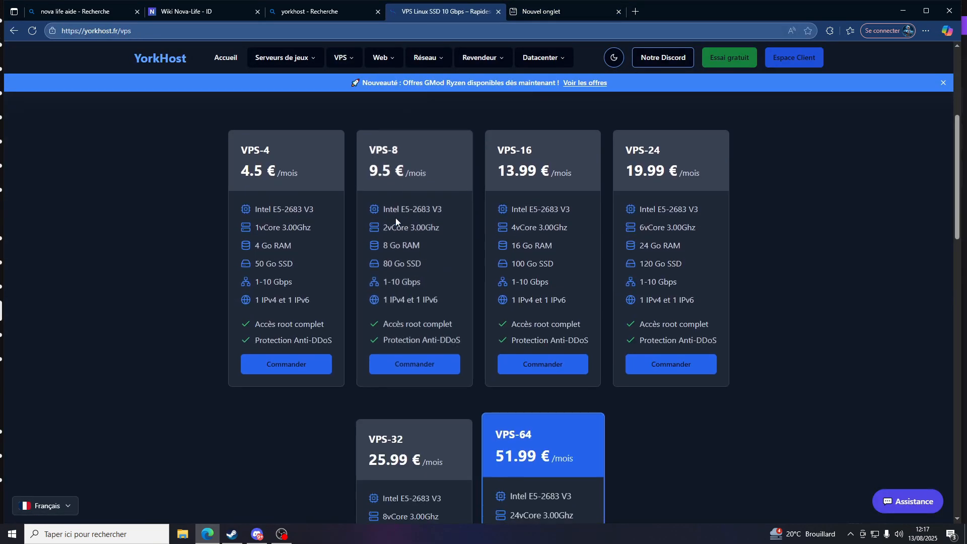
{"action": "scroll", "coordinate": [342, 101], "scroll_direction": "up", "scroll_amount": 1}
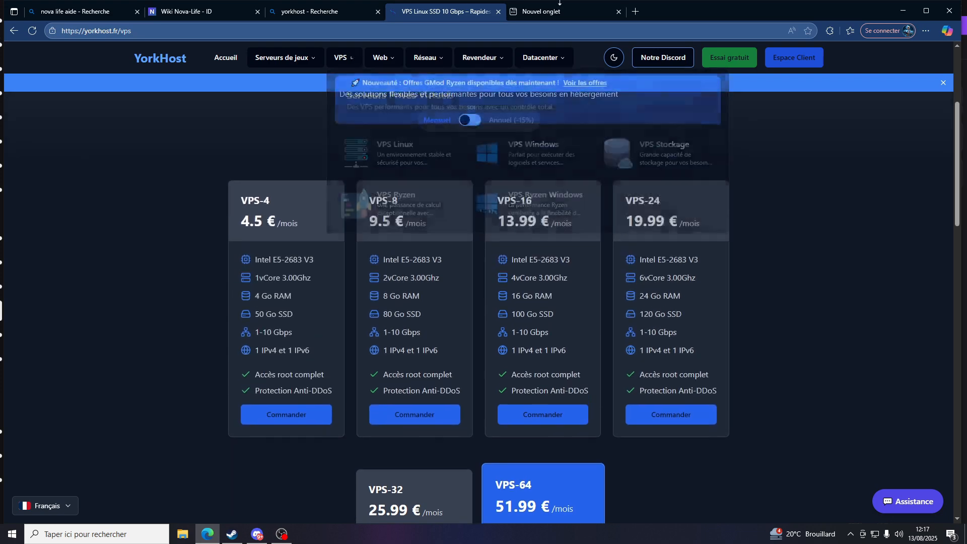
{"action": "left_click", "coordinate": [636, 12]}
{"action": "type", "text": "no"}
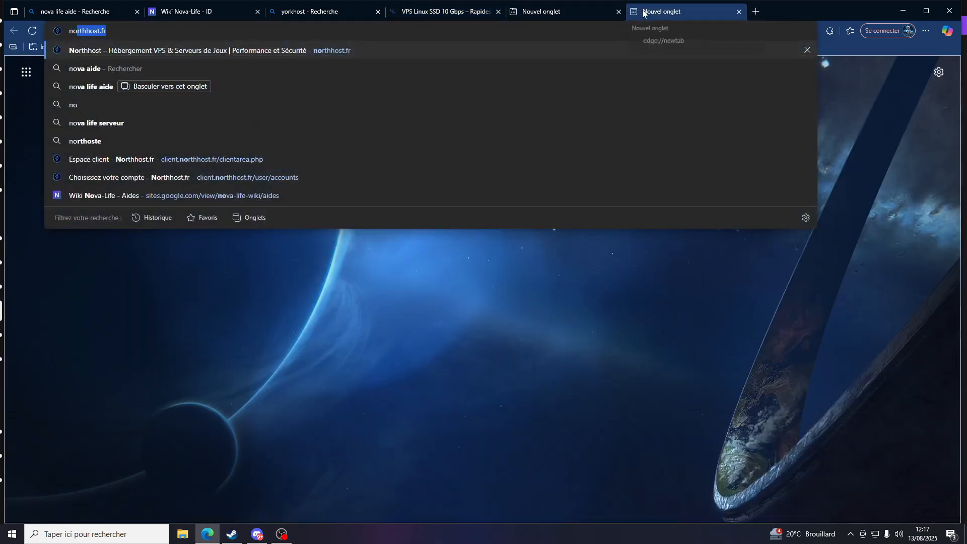
{"action": "key", "text": "Return"}
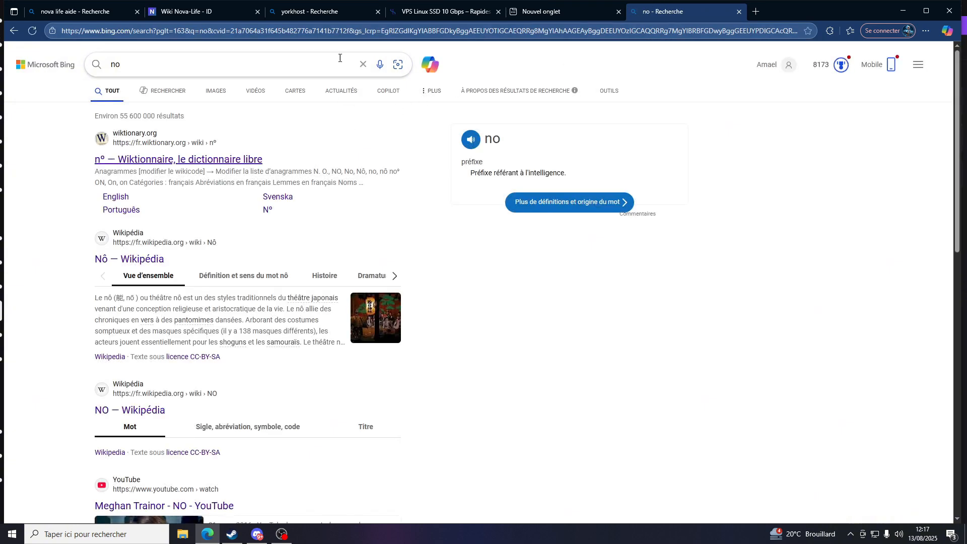
{"action": "left_click", "coordinate": [276, 66]}
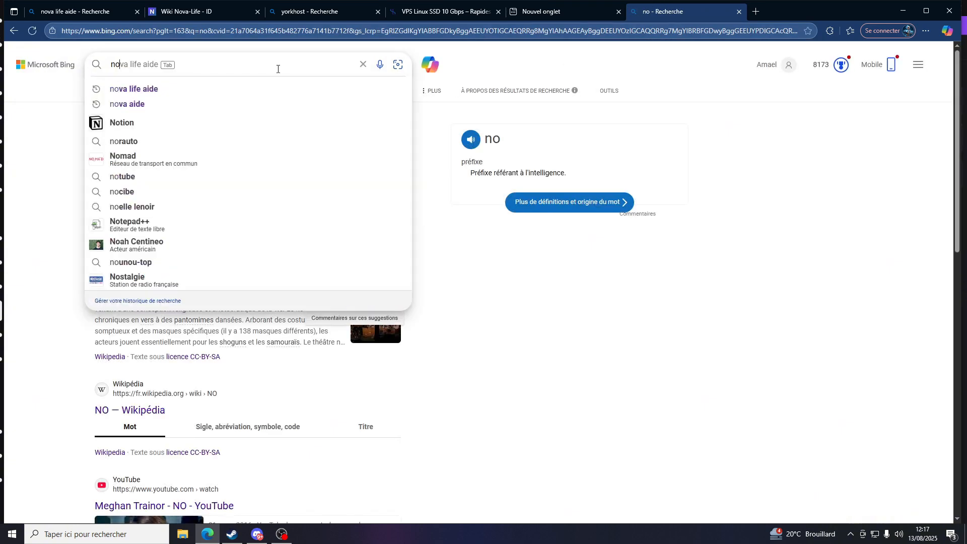
{"action": "left_click", "coordinate": [739, 12]}
Step: Open the northhost.fr website in a new browser tab
{"action": "left_click", "coordinate": [636, 11]}
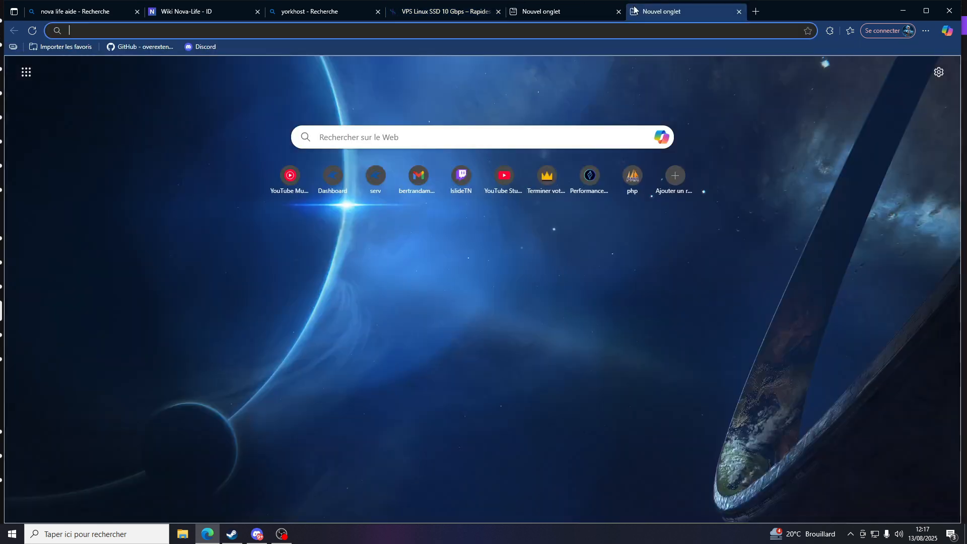
{"action": "type", "text": "nor"}
{"action": "key", "text": "Return"}
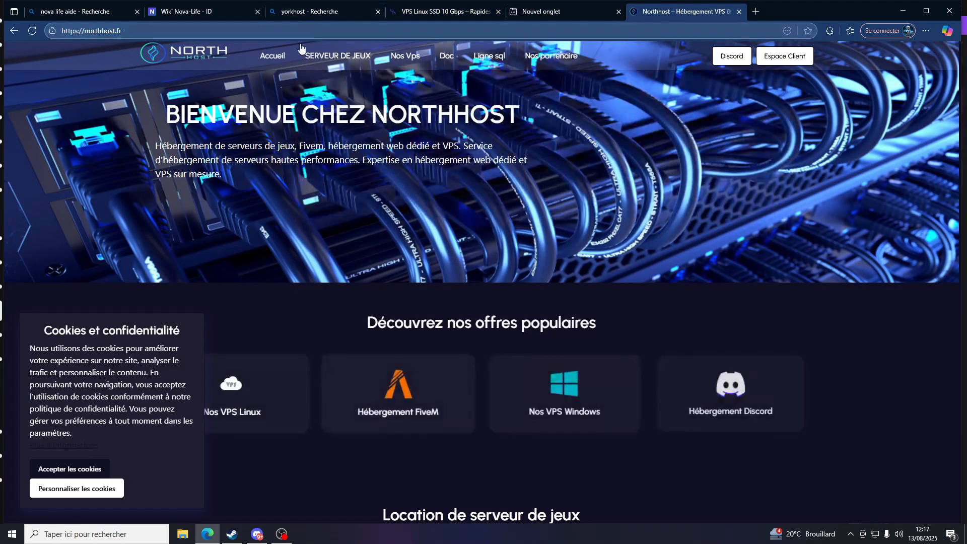
Step: Open NorthHost's Linux VPS offers and accept the site's cookies
{"action": "mouse_move", "coordinate": [406, 56]}
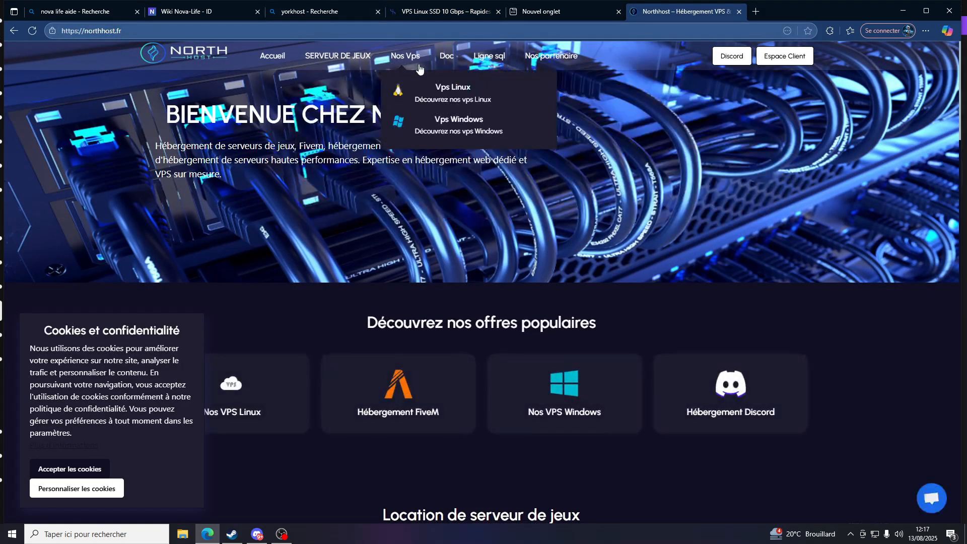
{"action": "left_click", "coordinate": [450, 86]}
{"action": "scroll", "coordinate": [587, 308], "scroll_direction": "down", "scroll_amount": 10}
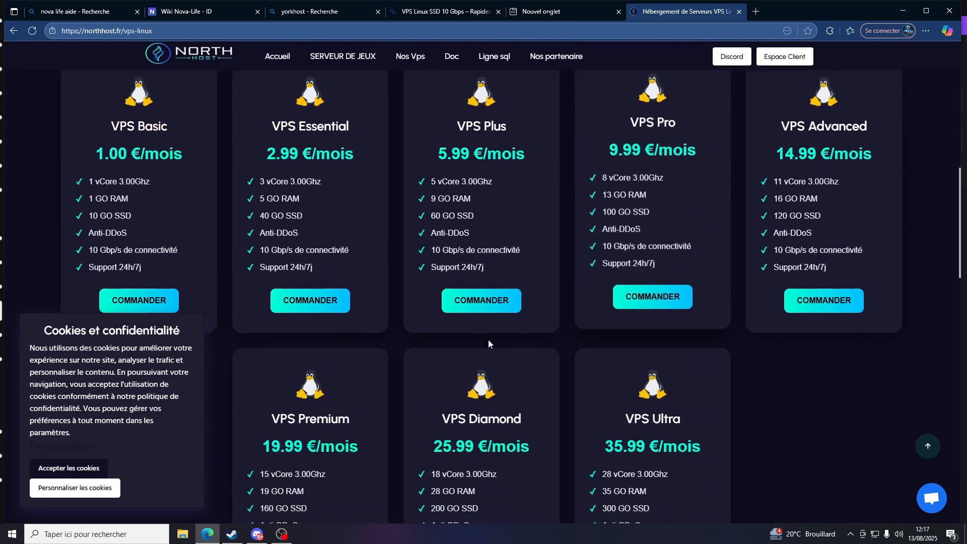
{"action": "left_click", "coordinate": [87, 461]}
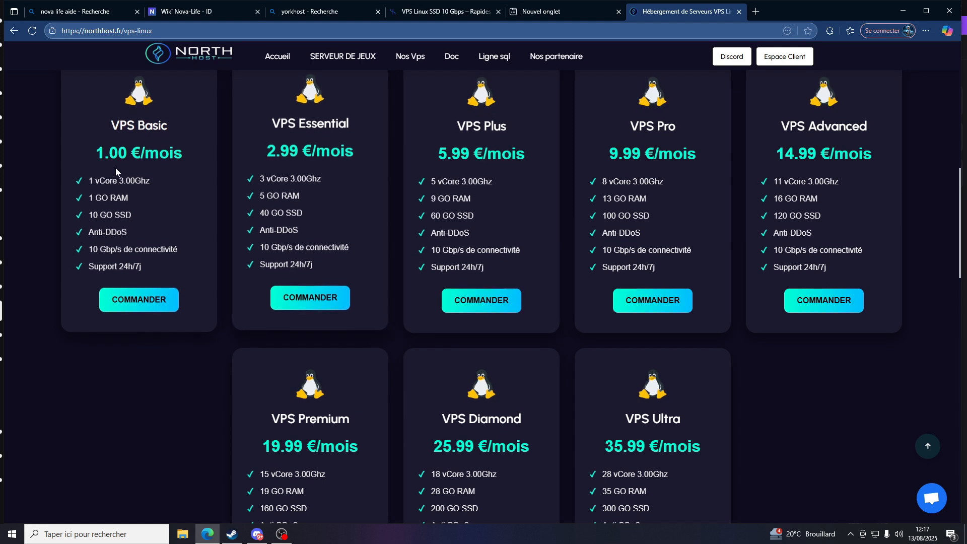
Step: Highlight the VPS Basic plan's monthly price and its 1 GO RAM line
{"action": "left_click_drag", "start_coordinate": [95, 148], "coordinate": [188, 154]}
{"action": "left_click", "coordinate": [179, 171]}
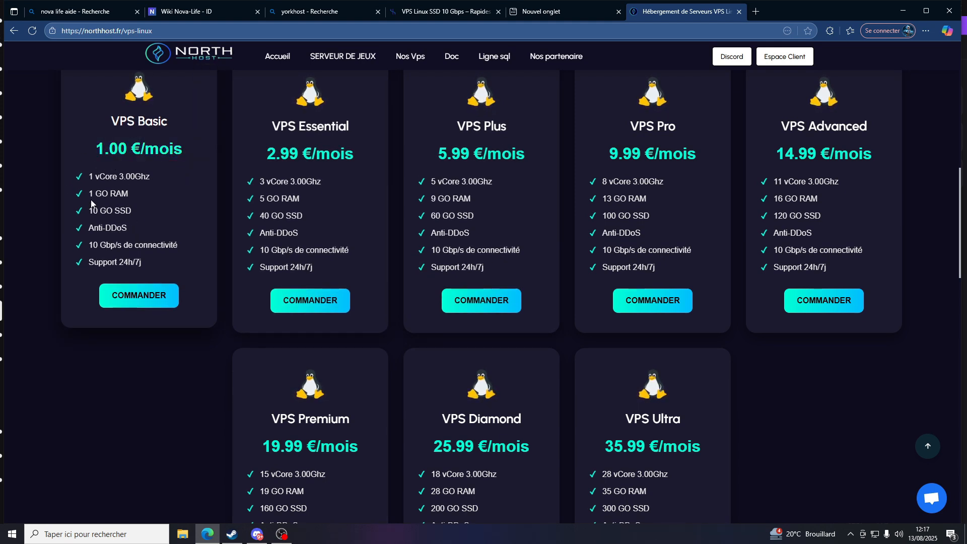
{"action": "left_click_drag", "start_coordinate": [89, 194], "coordinate": [161, 198]}
{"action": "left_click", "coordinate": [164, 204]}
Step: Look through the Linux VPS plans and highlight the monthly price of VPS Pro
{"action": "scroll", "coordinate": [378, 241], "scroll_direction": "down", "scroll_amount": 2}
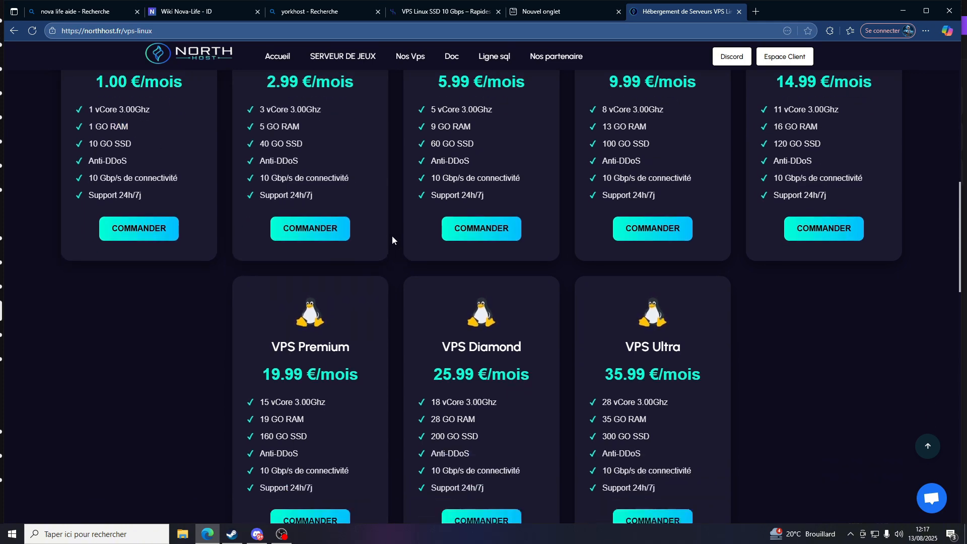
{"action": "scroll", "coordinate": [374, 223], "scroll_direction": "up", "scroll_amount": 4}
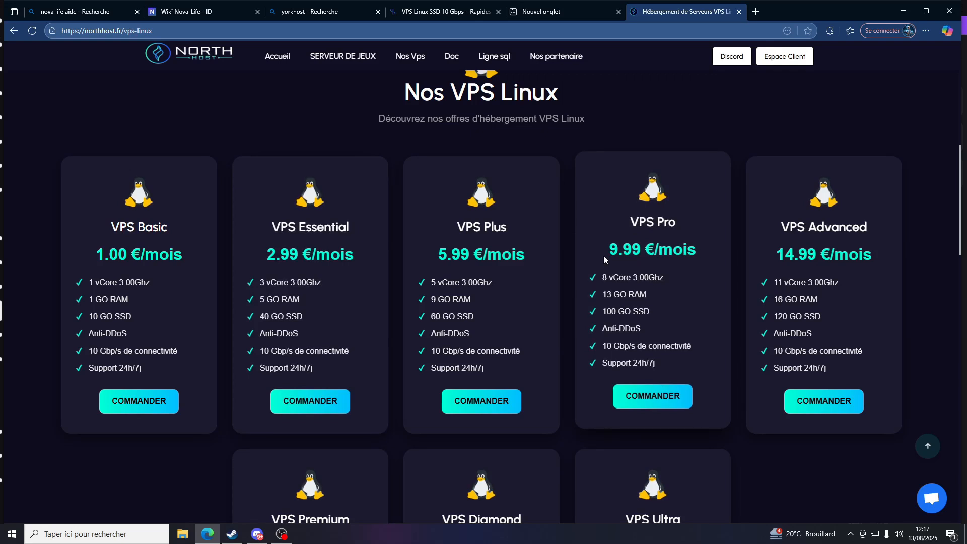
{"action": "left_click_drag", "start_coordinate": [603, 255], "coordinate": [709, 257]}
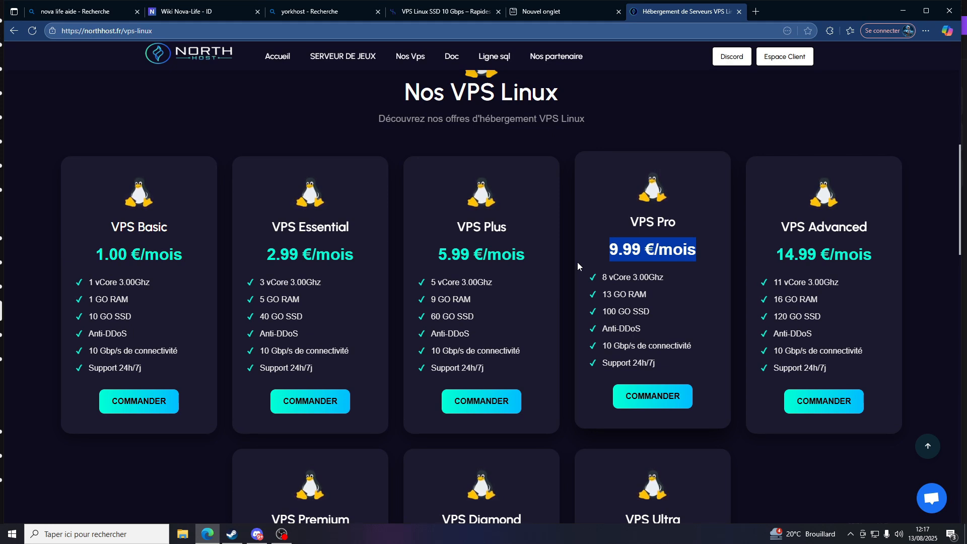
{"action": "left_click", "coordinate": [689, 258]}
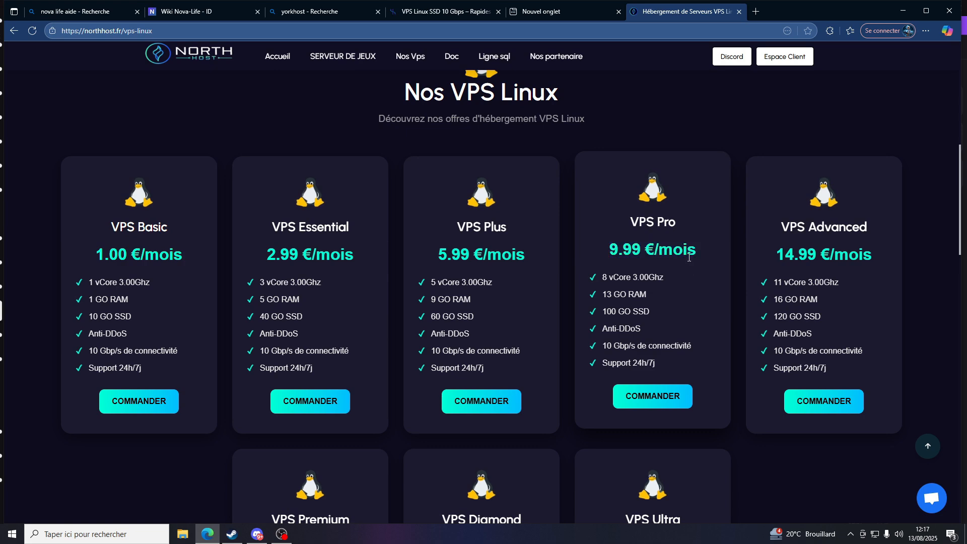
{"action": "scroll", "coordinate": [630, 327], "scroll_direction": "down", "scroll_amount": 4}
{"action": "scroll", "coordinate": [529, 312], "scroll_direction": "up", "scroll_amount": 4}
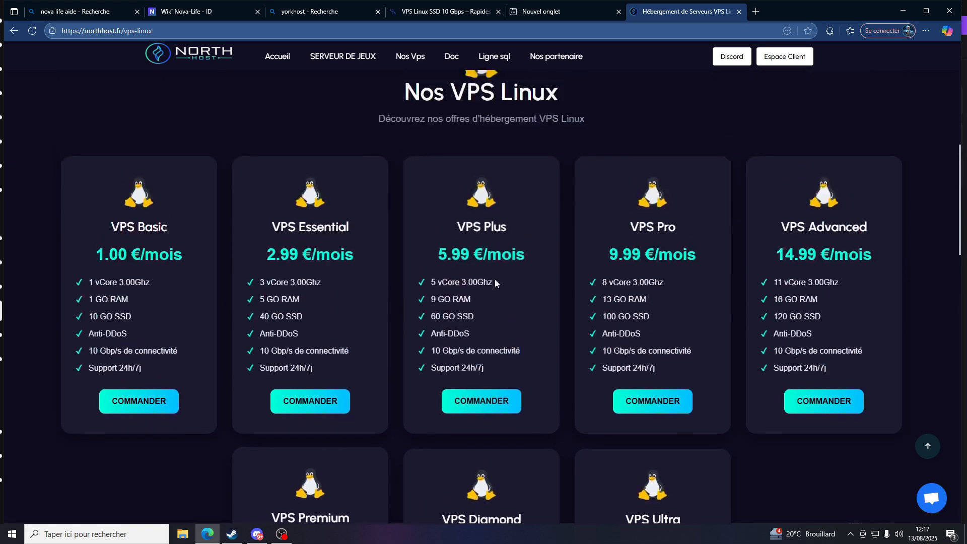
Step: Leave the NorthHost page and minimize the browser and Discord to show the desktop
{"action": "left_click", "coordinate": [738, 12]}
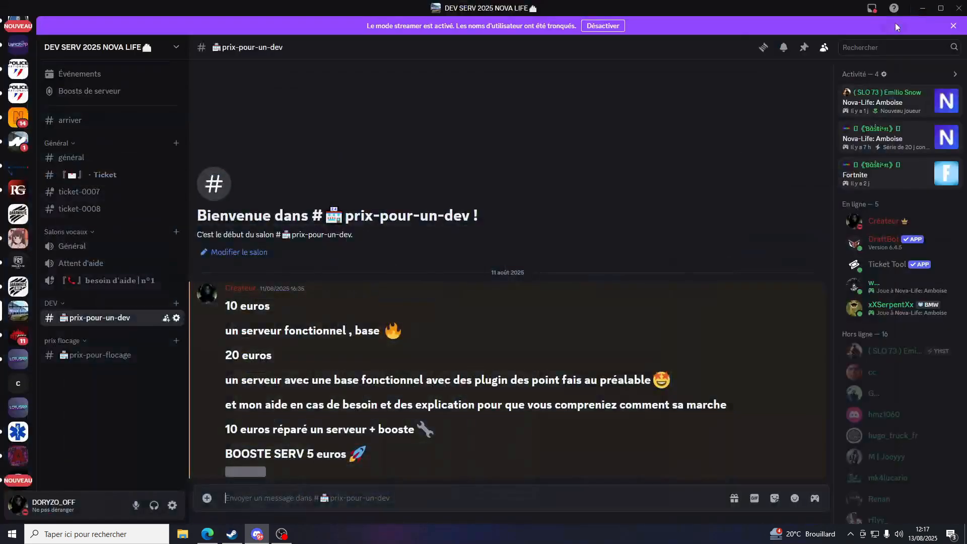
{"action": "left_click", "coordinate": [927, 6]}
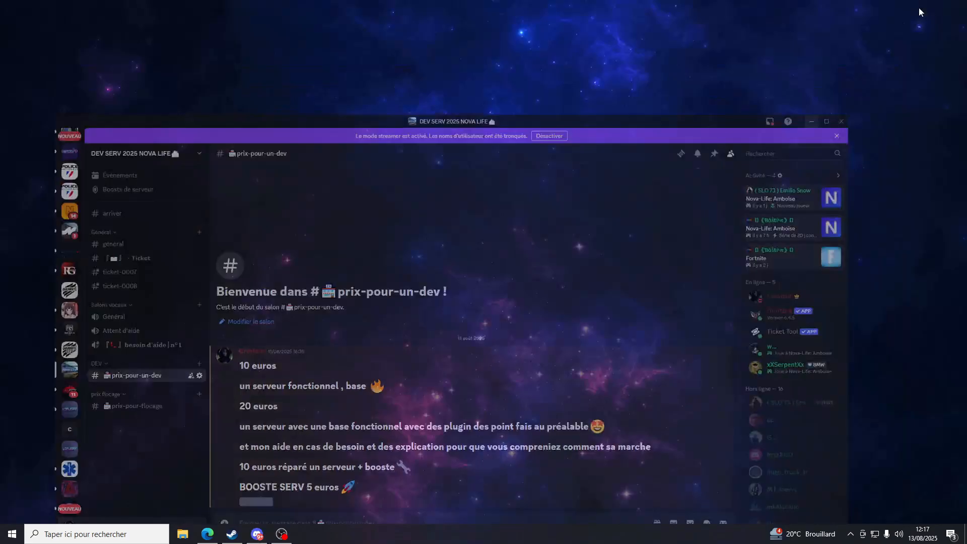